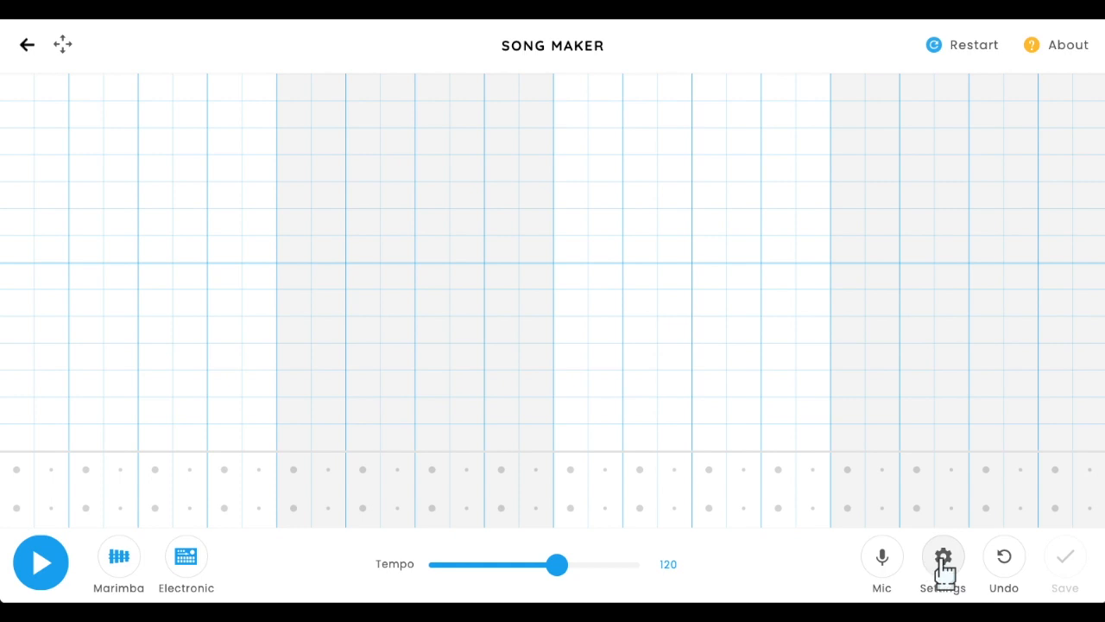
# - Set the song's scale to Pentatonic in the song settings
pyautogui.click(950, 561)
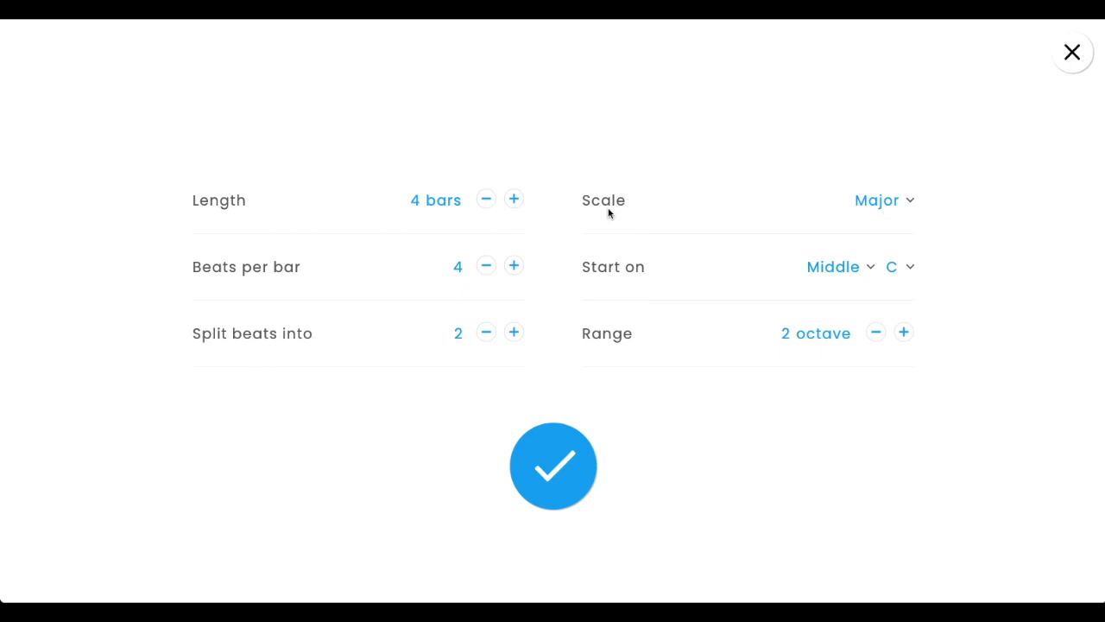
pyautogui.click(898, 204)
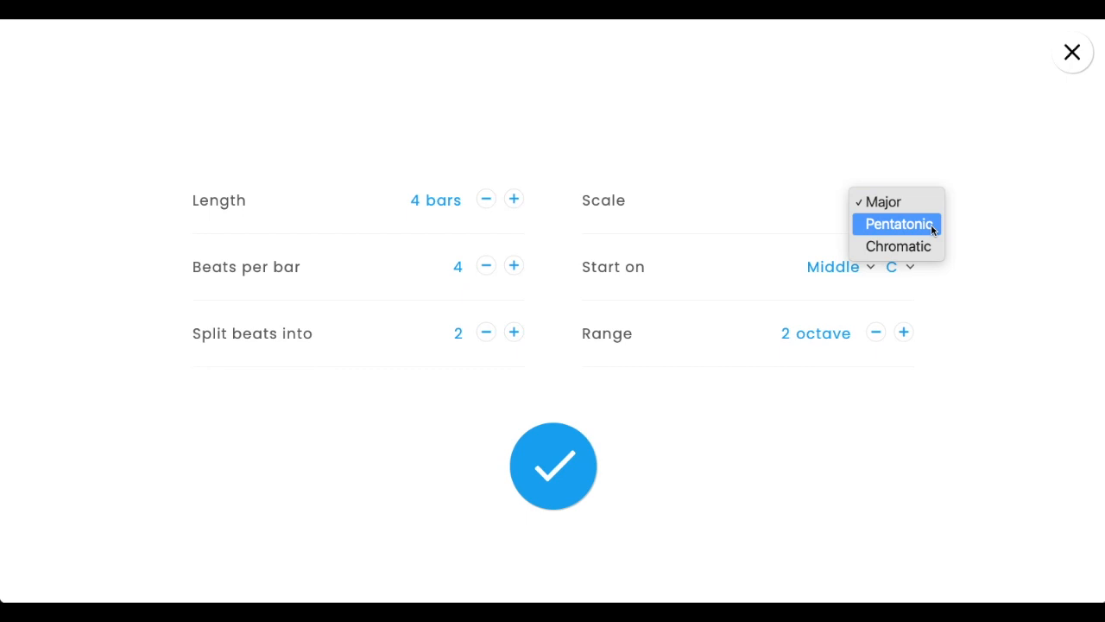
pyautogui.click(932, 229)
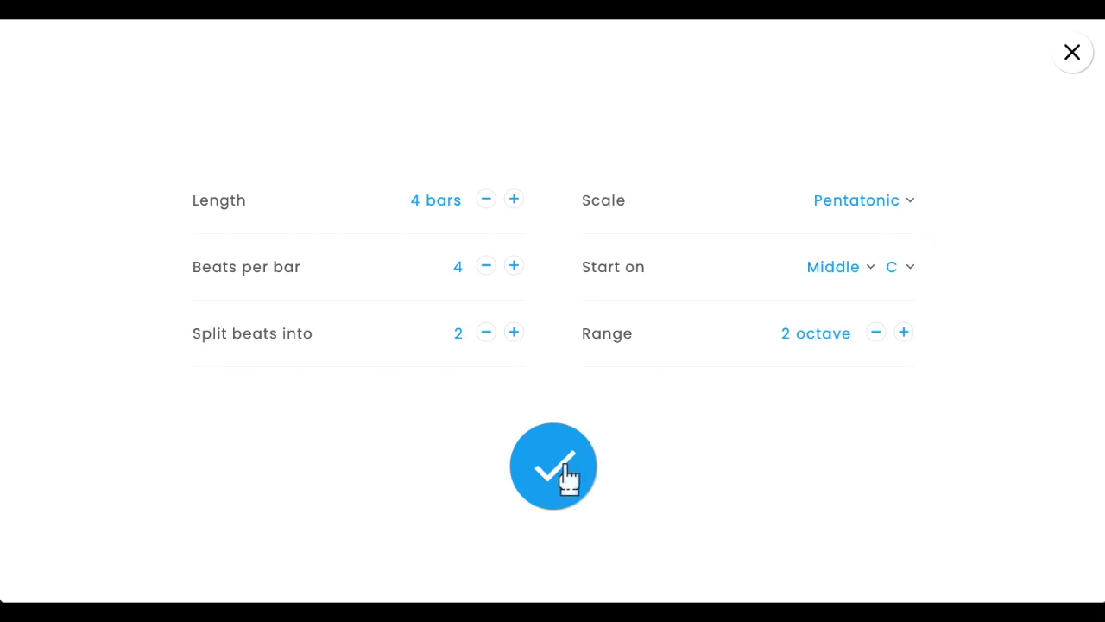
pyautogui.click(570, 478)
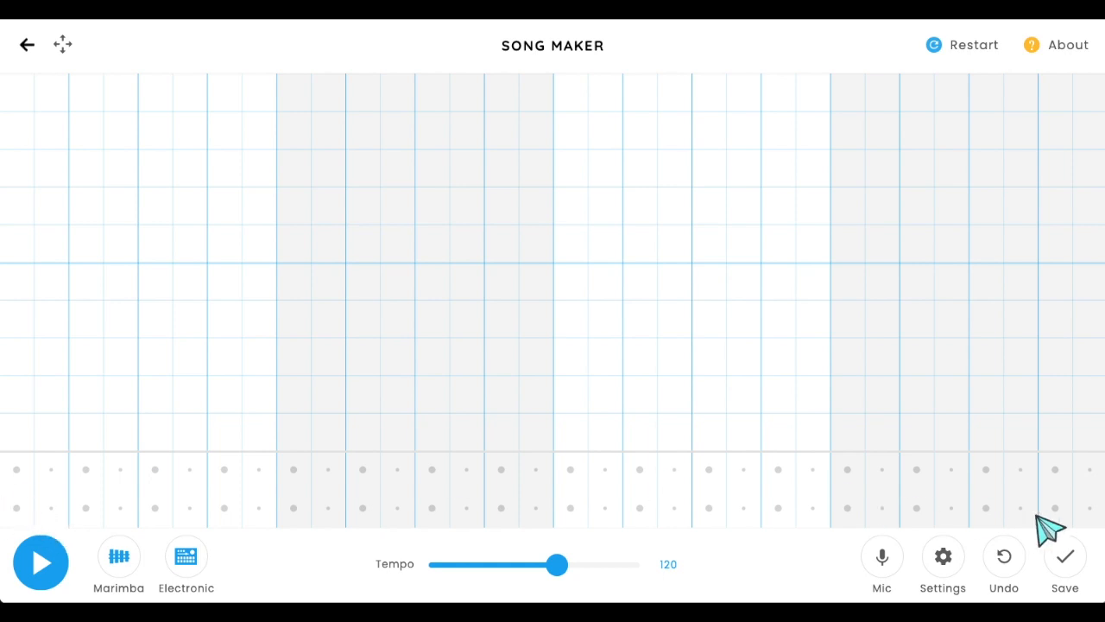
# - Place a low drum hit on the first beat of each of the four bars
pyautogui.click(16, 508)
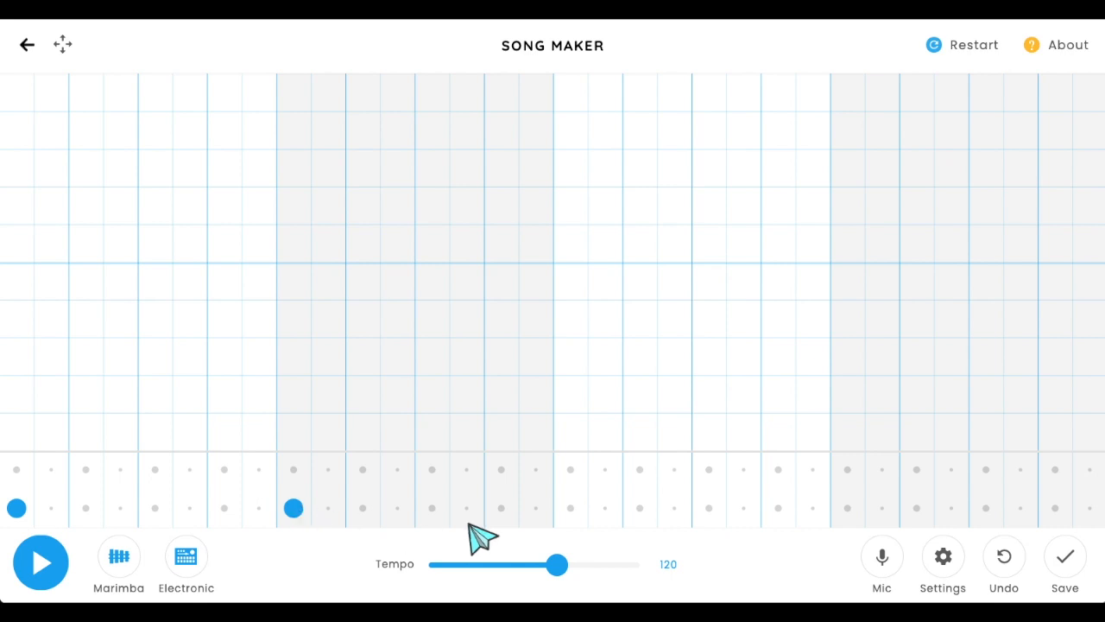
pyautogui.click(570, 507)
pyautogui.click(847, 508)
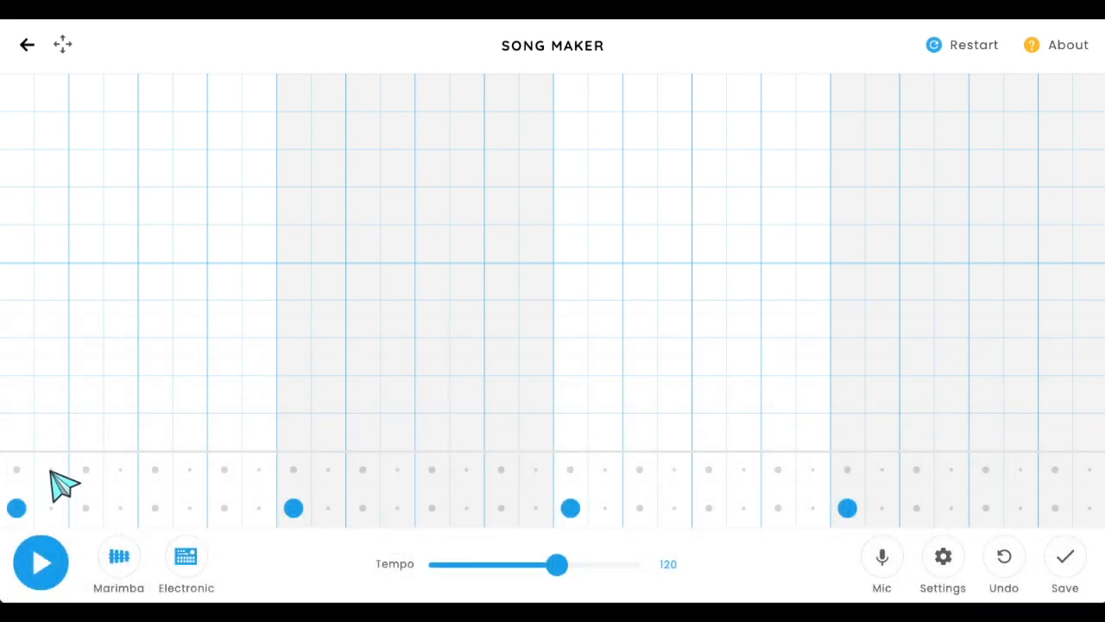
# - Add upper percussion hits on beats 2, 3 and 4 of every bar
pyautogui.click(86, 469)
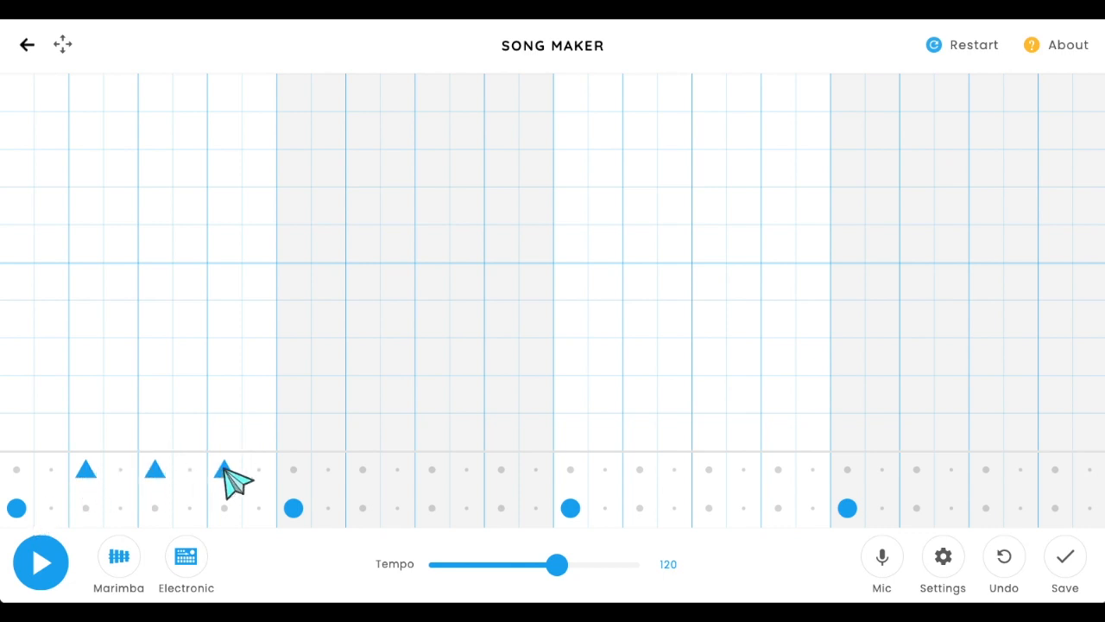
pyautogui.click(363, 470)
pyautogui.click(431, 470)
pyautogui.click(501, 471)
pyautogui.click(639, 471)
pyautogui.click(708, 471)
pyautogui.click(777, 470)
pyautogui.click(917, 471)
pyautogui.click(986, 471)
pyautogui.click(1058, 471)
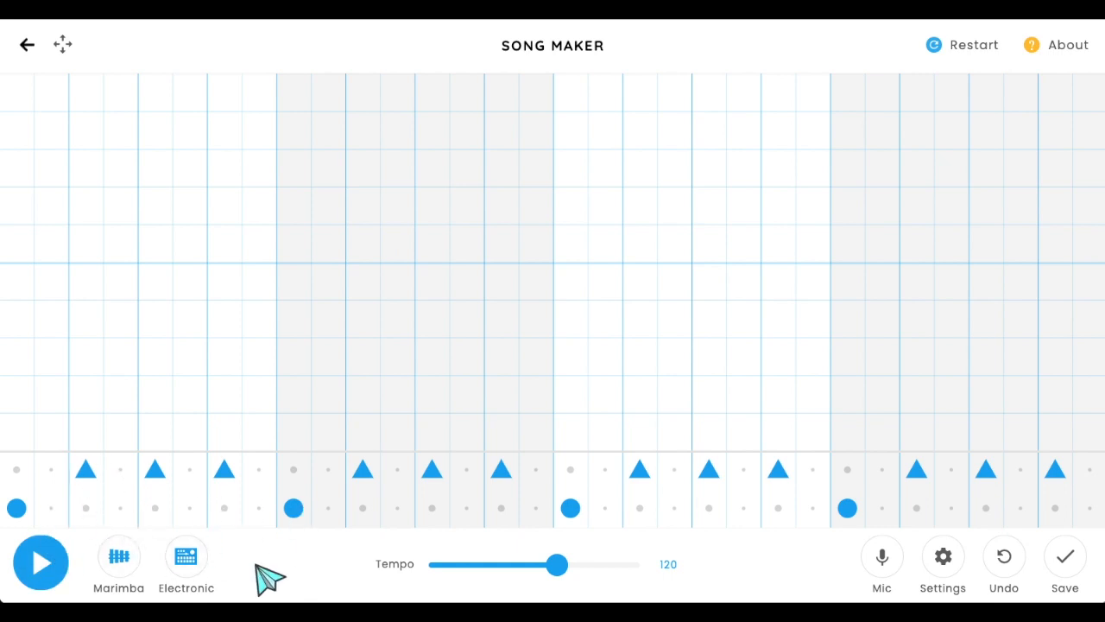
# - Remove all the upper percussion hits again
pyautogui.click(86, 471)
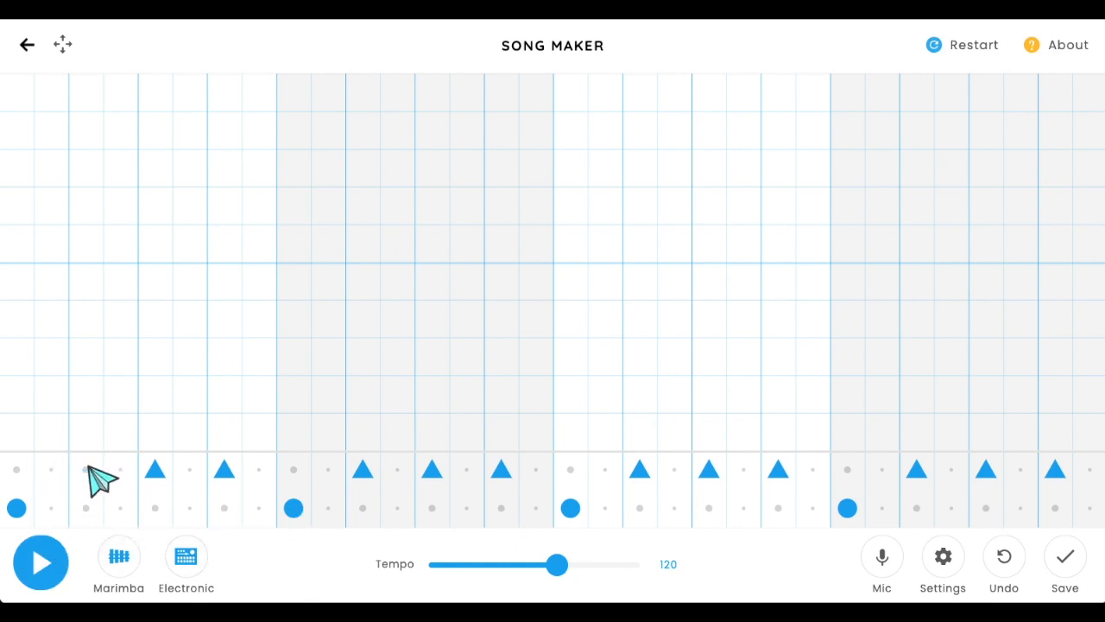
pyautogui.click(156, 472)
pyautogui.click(224, 471)
pyautogui.click(432, 471)
pyautogui.click(503, 471)
pyautogui.click(641, 471)
pyautogui.click(708, 471)
pyautogui.click(778, 473)
pyautogui.click(917, 471)
pyautogui.click(1056, 470)
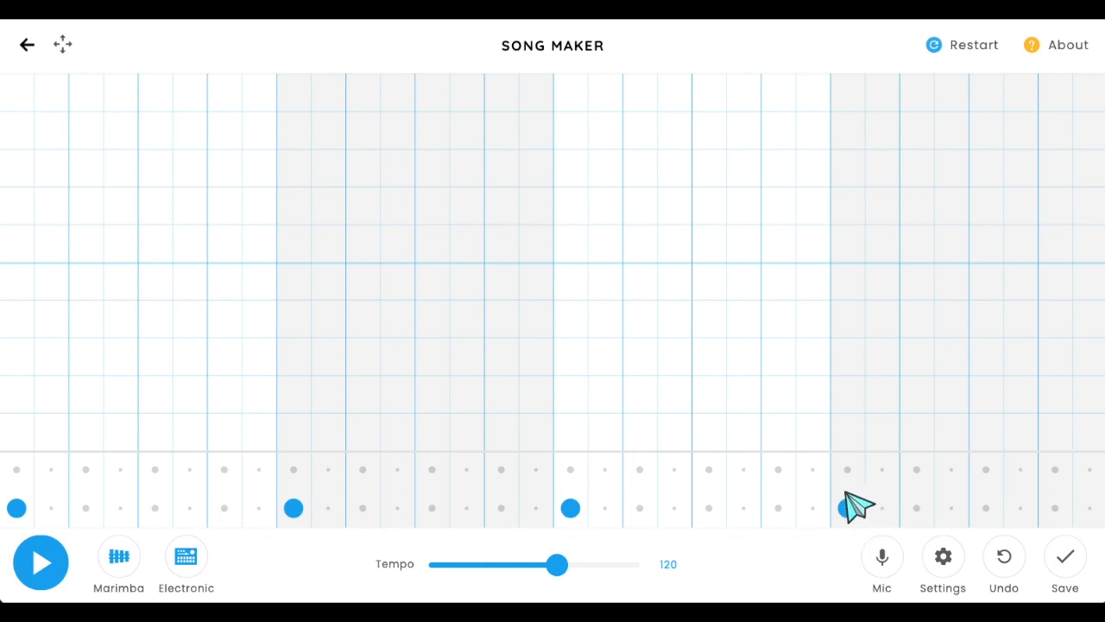
# - Place a note on the lowest pitch row at the first beat of each bar
pyautogui.click(26, 436)
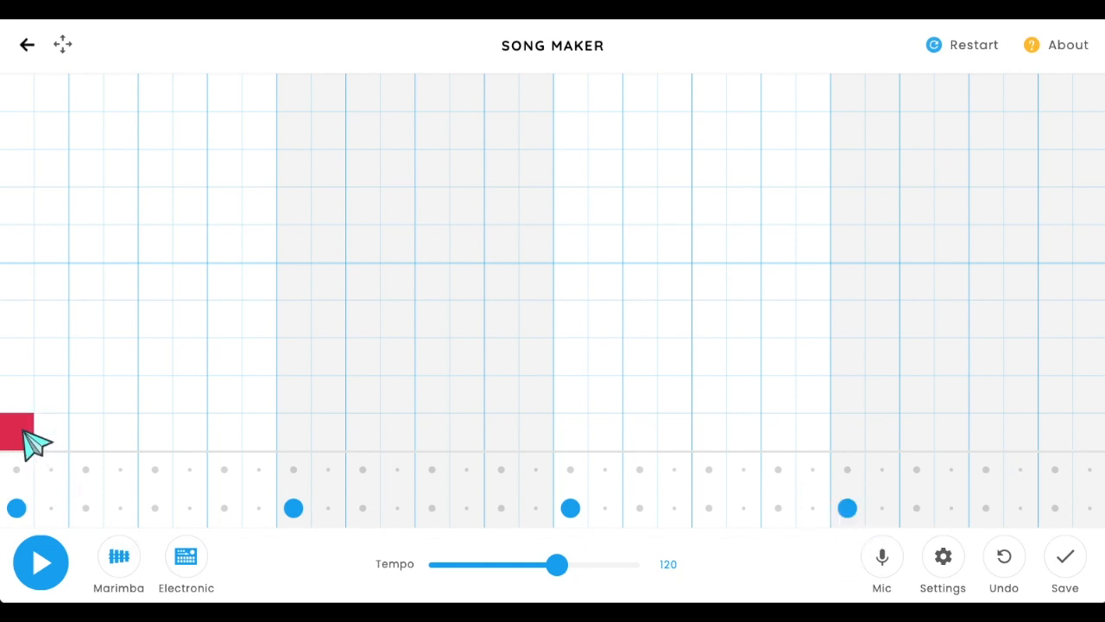
pyautogui.click(296, 427)
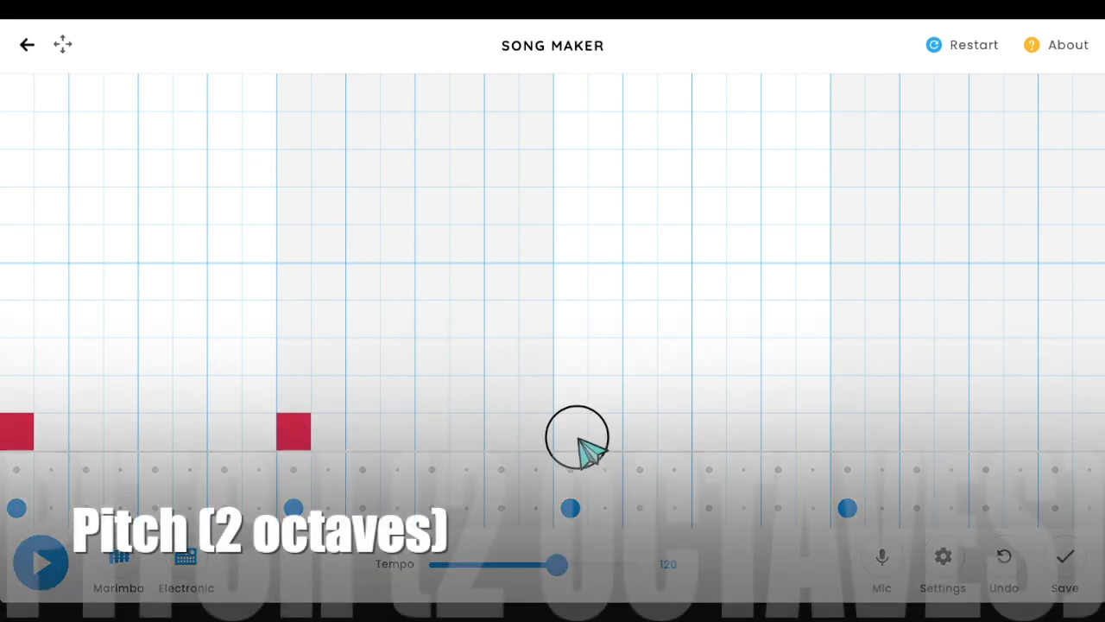
pyautogui.click(577, 436)
pyautogui.click(850, 436)
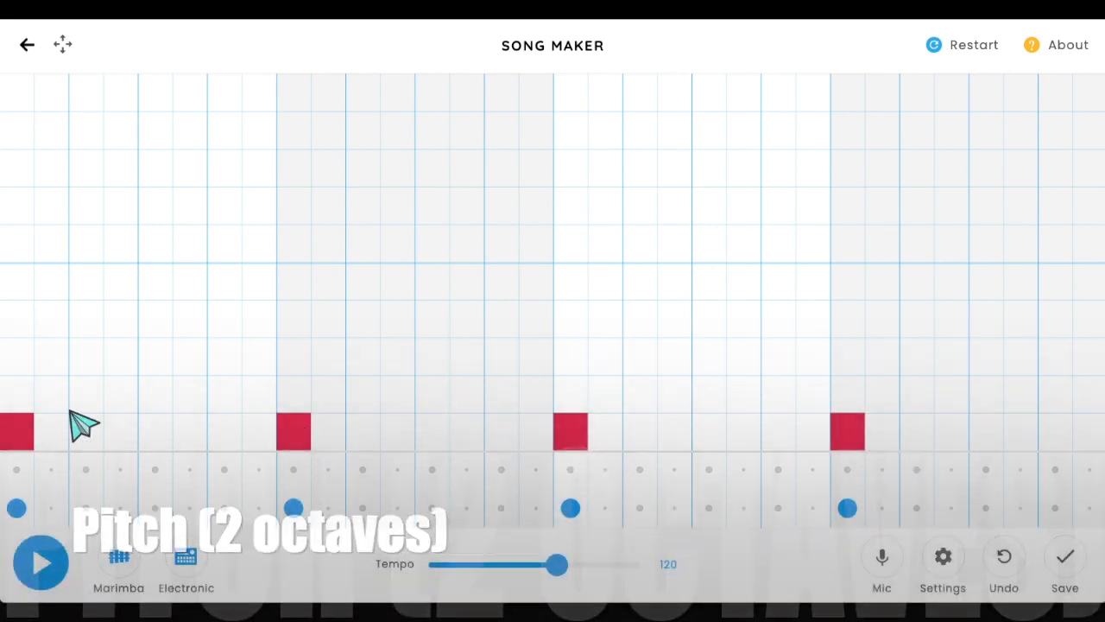
# - Place notes on the second pitch row at beats 2, 3 and 4 of every bar
pyautogui.click(87, 394)
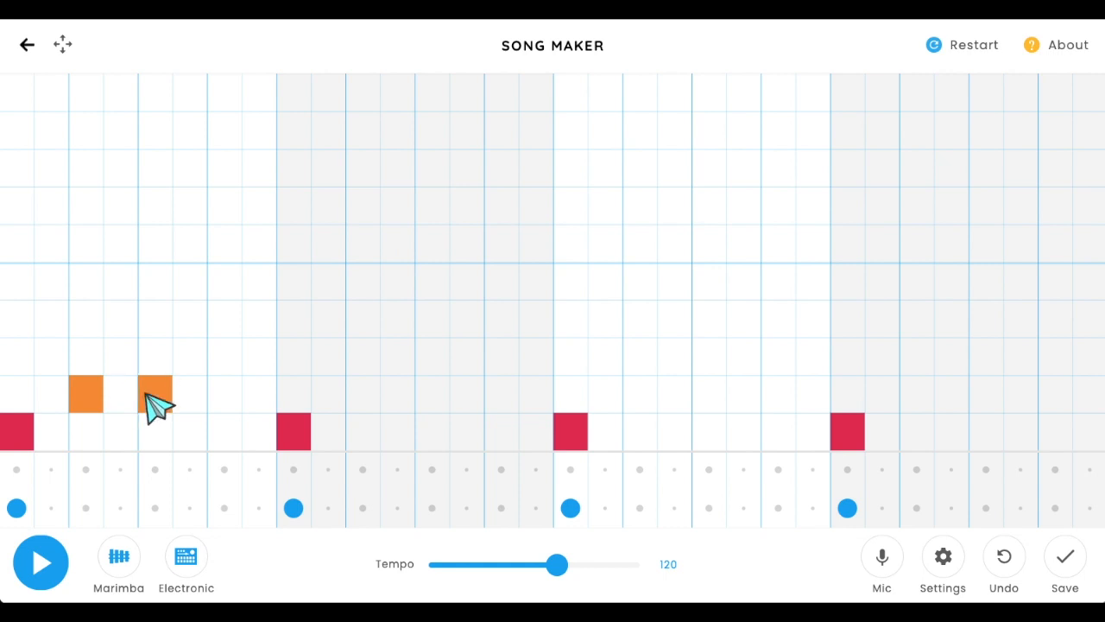
pyautogui.click(232, 403)
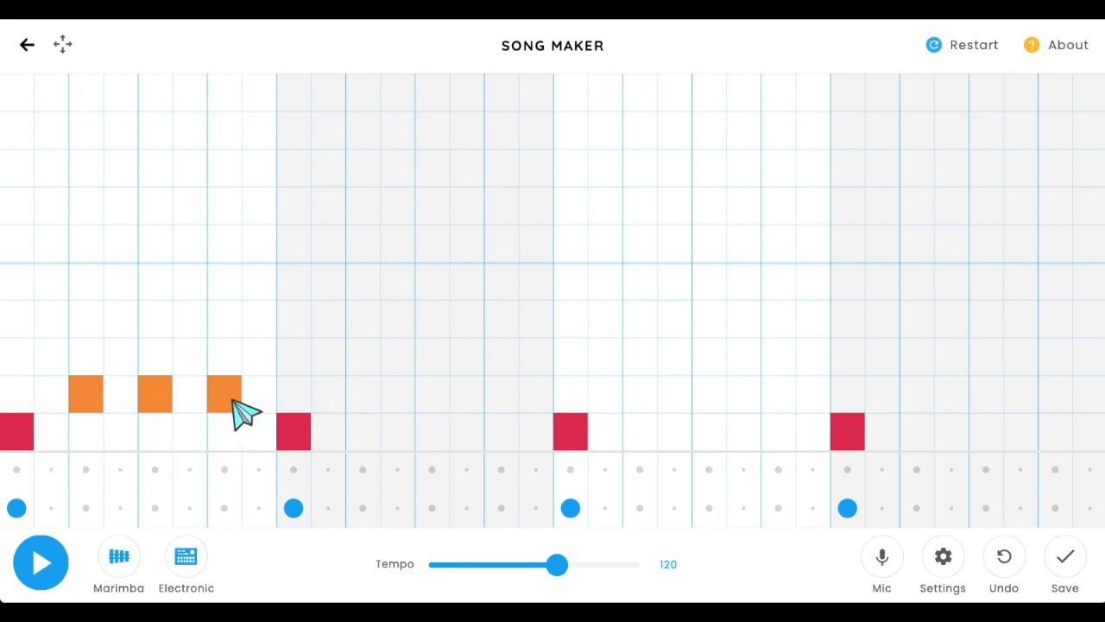
pyautogui.click(366, 395)
pyautogui.click(435, 397)
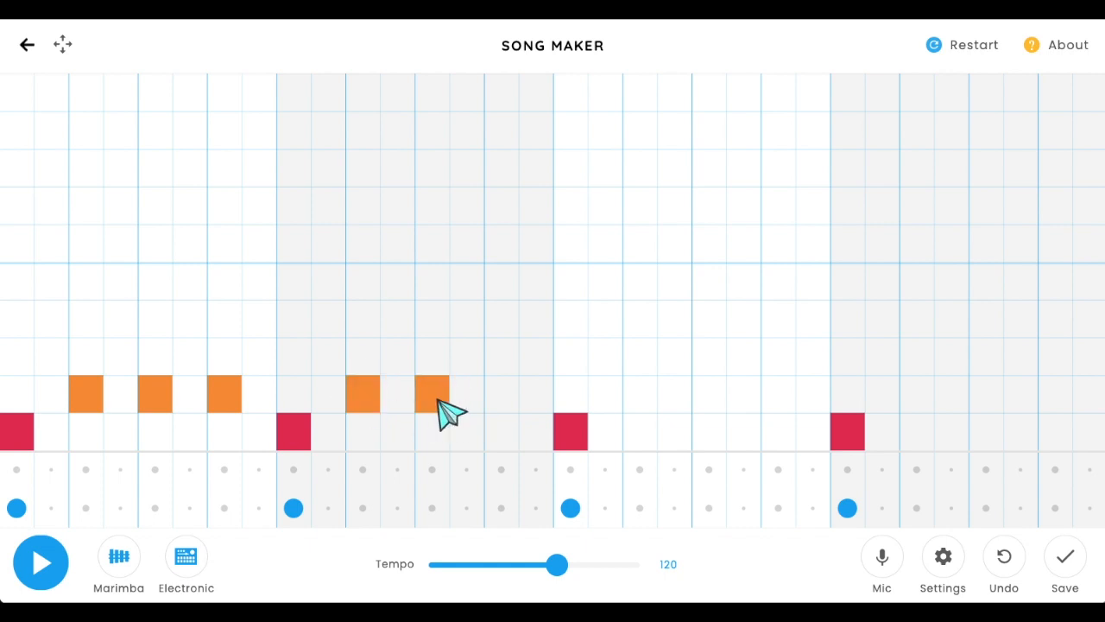
pyautogui.click(498, 397)
pyautogui.click(639, 395)
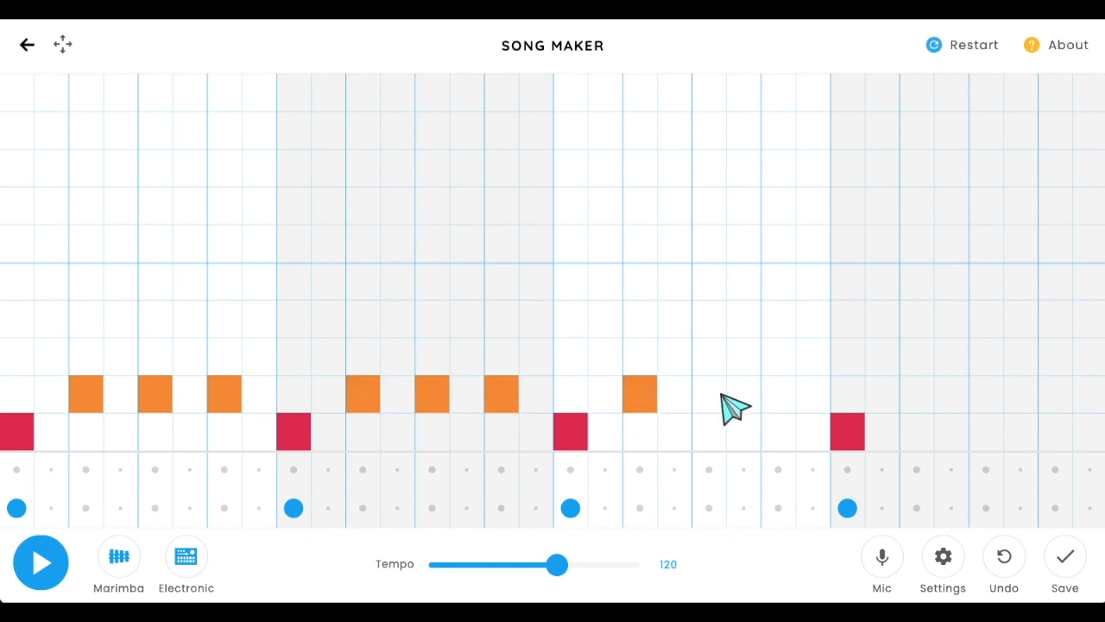
pyautogui.click(708, 395)
pyautogui.click(777, 395)
pyautogui.click(917, 395)
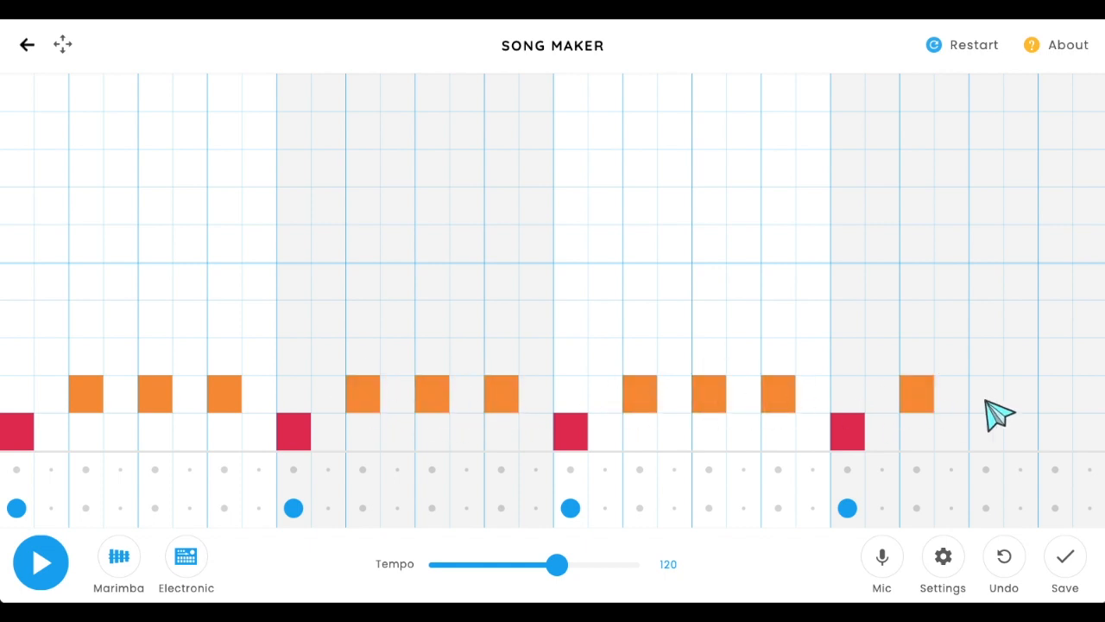
pyautogui.click(986, 395)
pyautogui.click(1056, 395)
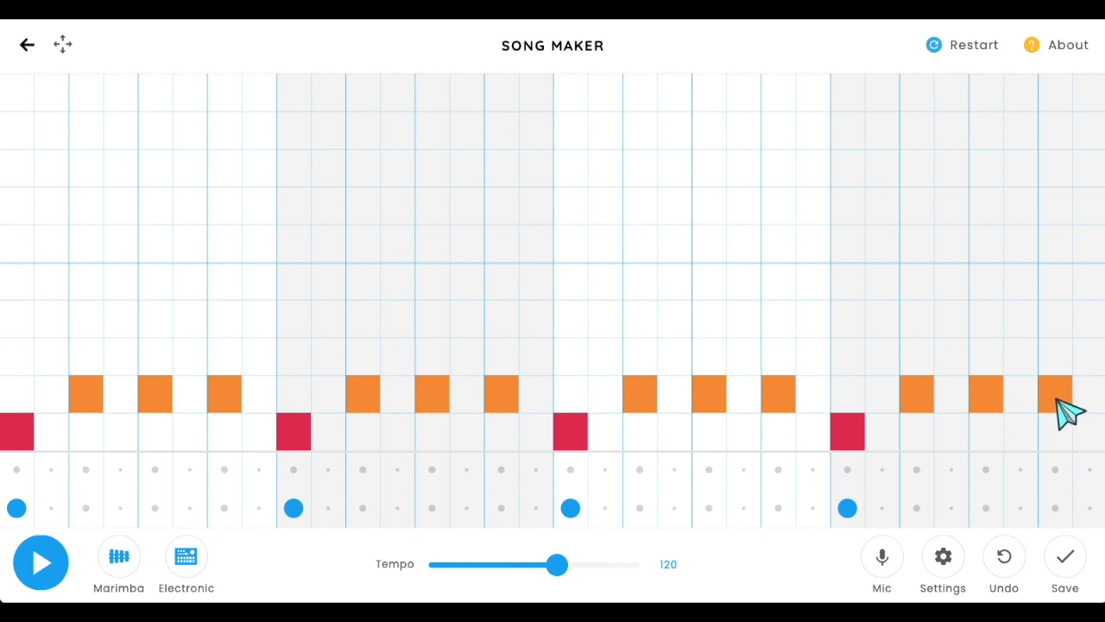
# - Play the song and stop playback
pyautogui.click(41, 567)
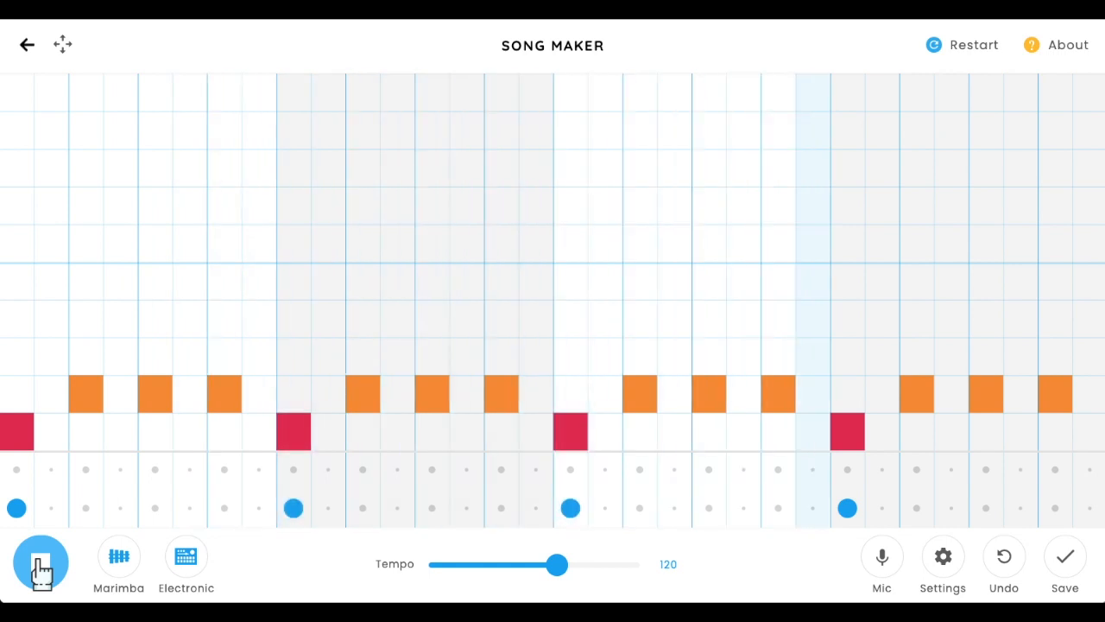
pyautogui.click(40, 567)
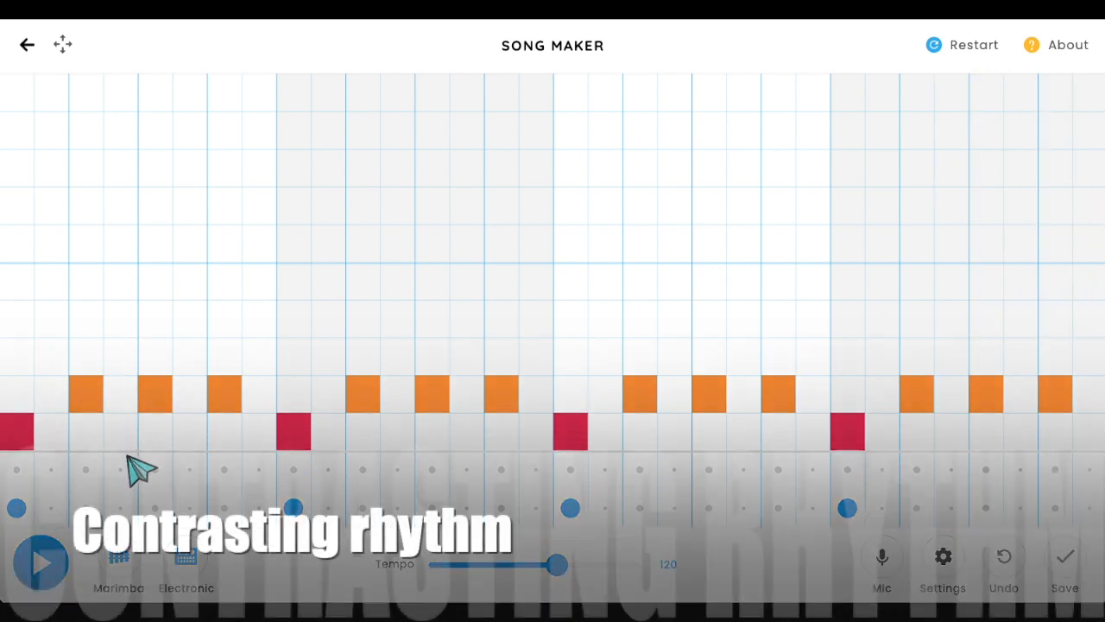
# - Add upper percussion hits in a contrasting syncopated rhythm across all four bars
pyautogui.click(229, 470)
pyautogui.click(154, 469)
pyautogui.click(536, 471)
pyautogui.click(501, 471)
pyautogui.click(432, 471)
pyautogui.click(812, 471)
pyautogui.click(778, 471)
pyautogui.click(709, 471)
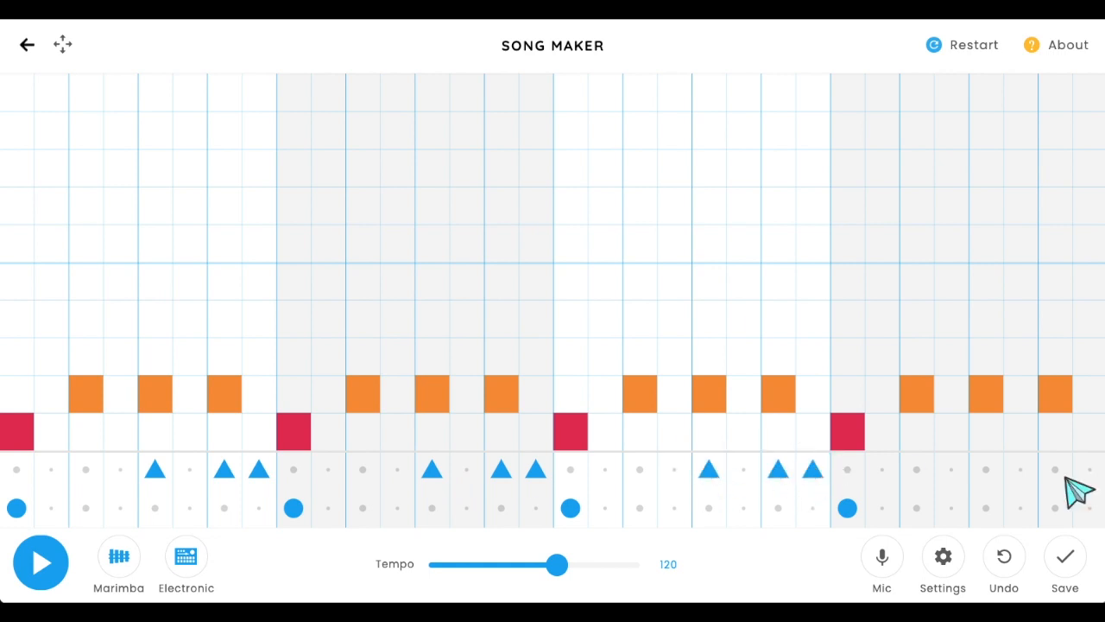
pyautogui.click(986, 471)
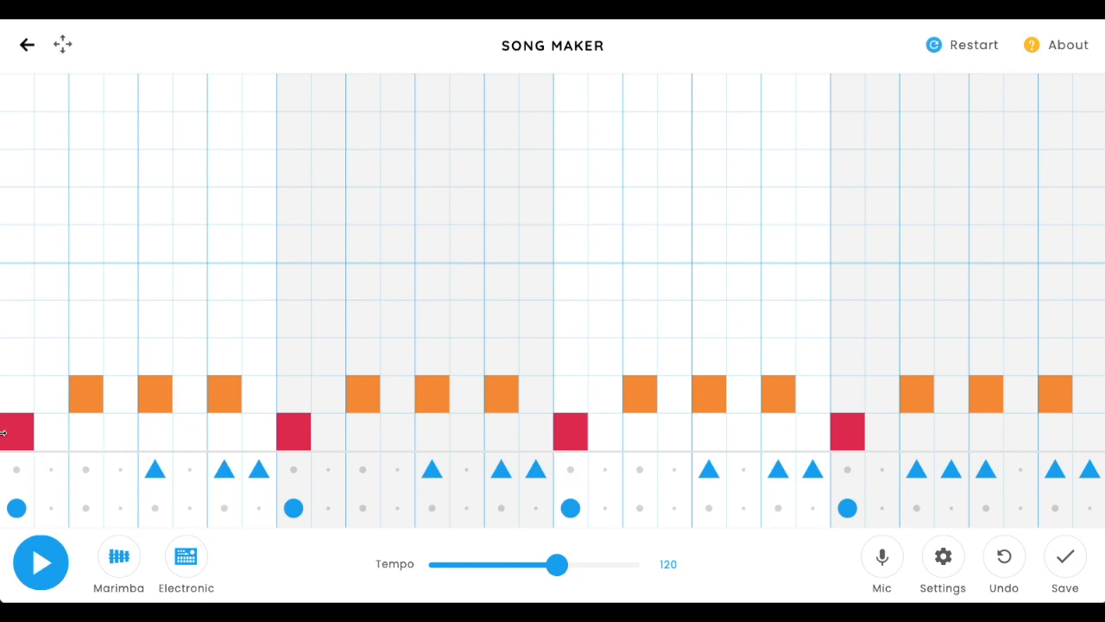
# - Place notes on the third pitch row on the off-beats after each second-row note in every bar
pyautogui.click(118, 363)
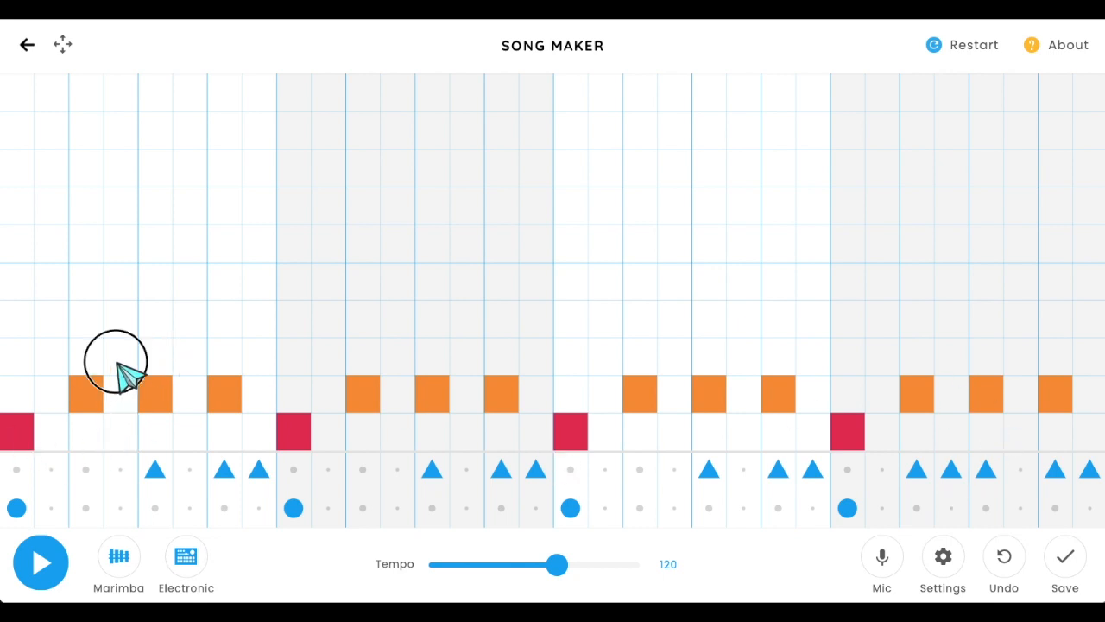
pyautogui.click(196, 370)
pyautogui.click(259, 356)
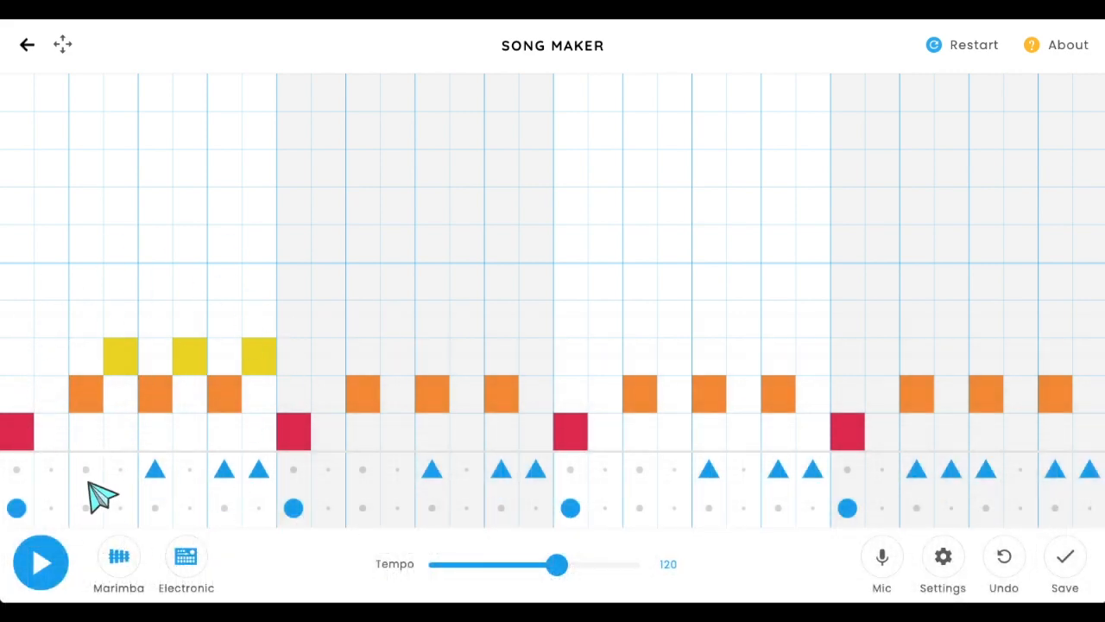
pyautogui.click(401, 360)
pyautogui.click(458, 362)
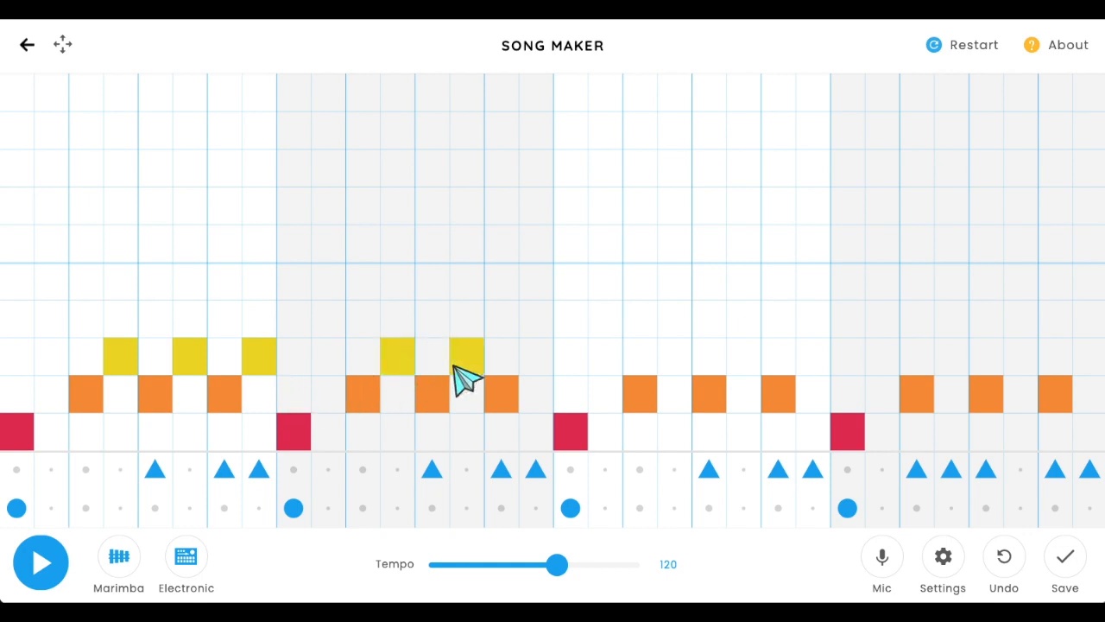
pyautogui.click(503, 361)
pyautogui.click(516, 363)
pyautogui.click(535, 361)
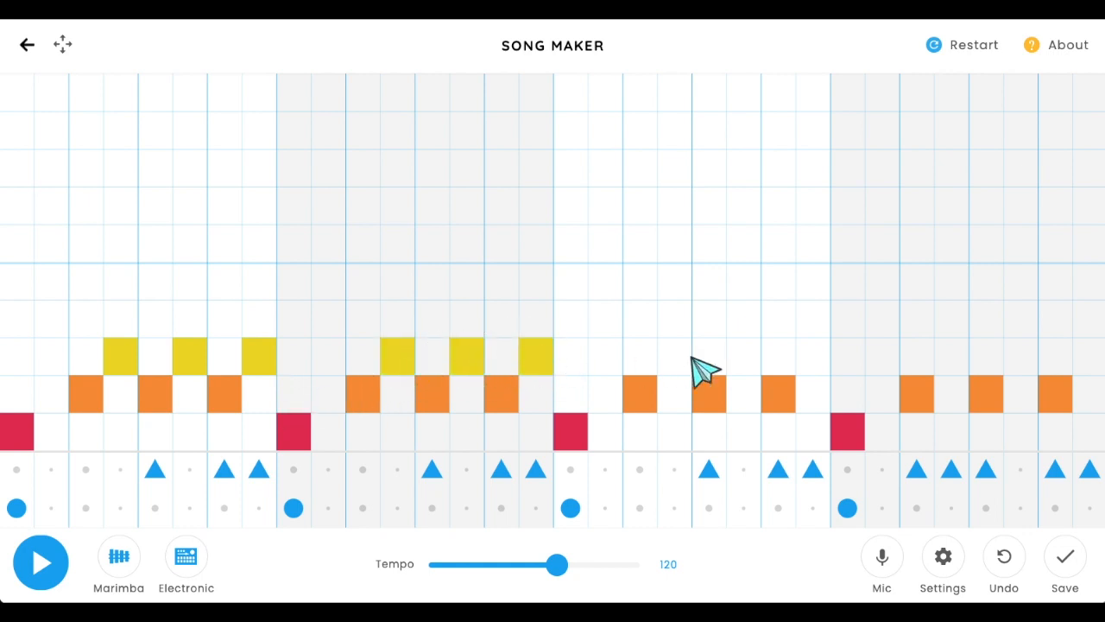
pyautogui.click(675, 361)
pyautogui.click(741, 356)
pyautogui.click(819, 363)
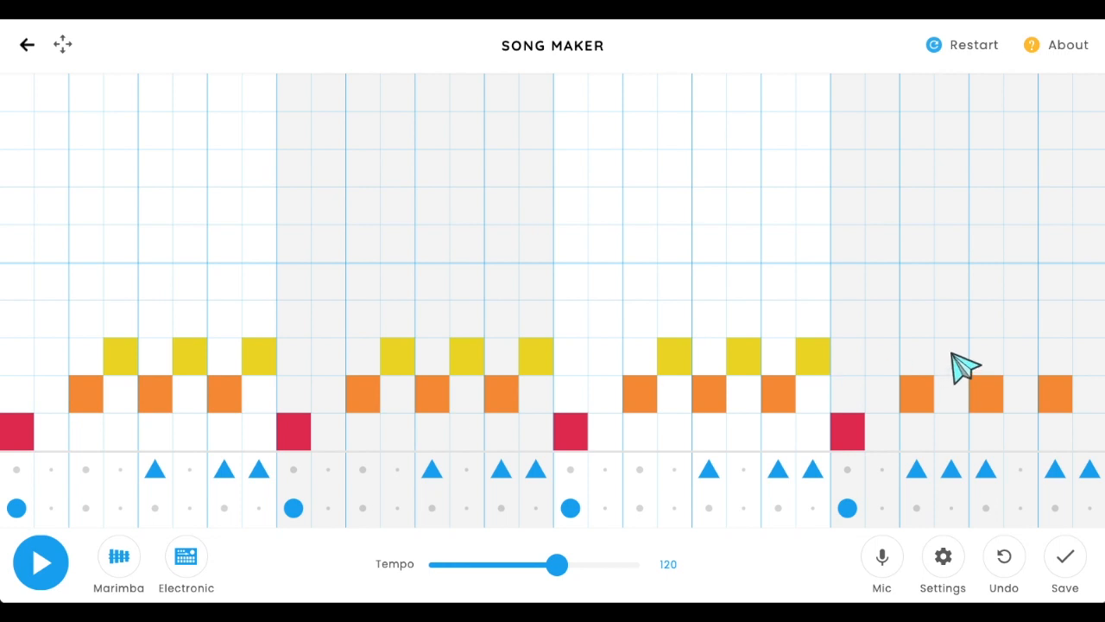
pyautogui.click(958, 360)
pyautogui.click(1021, 362)
pyautogui.click(1081, 359)
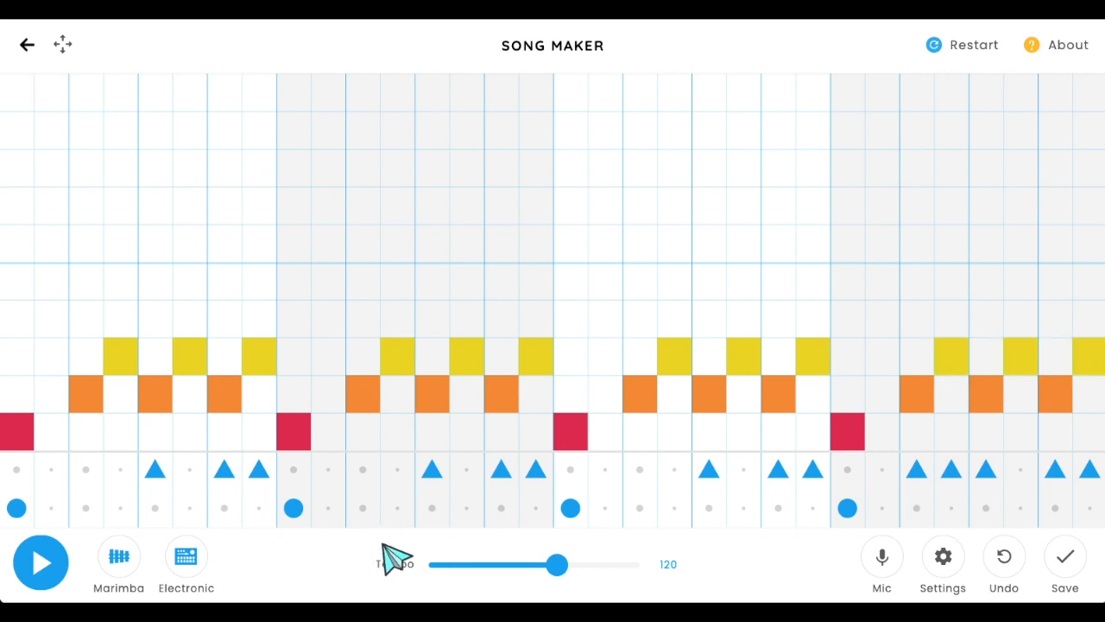
# - Play the song and stop playback
pyautogui.click(41, 568)
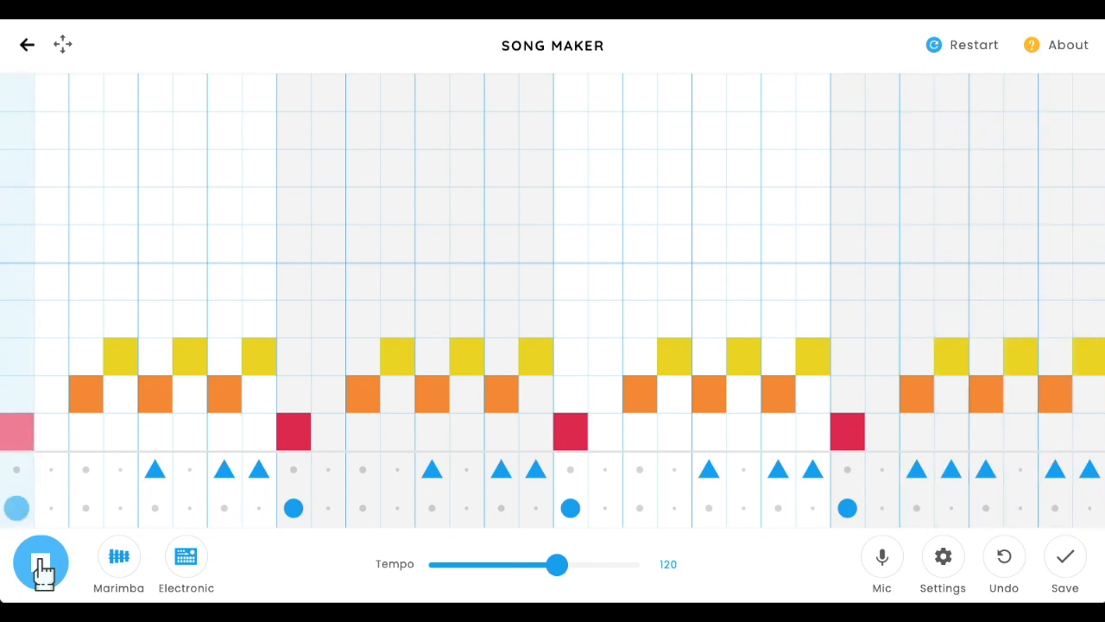
pyautogui.click(41, 566)
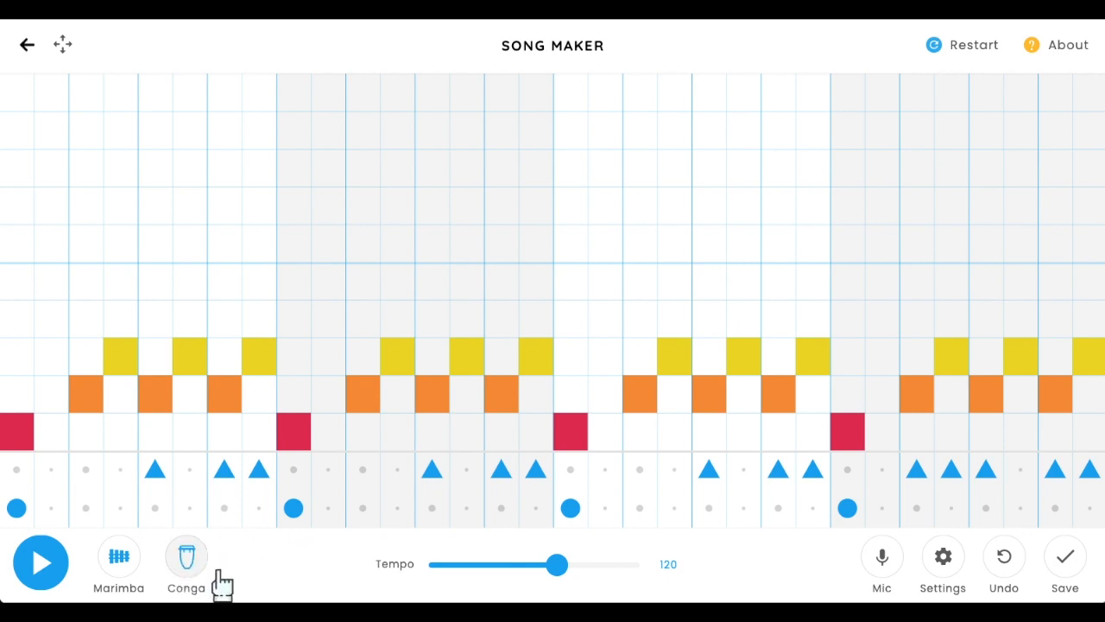
# - Switch the melody instrument to Strings and the percussion to Blocks while playing the song
pyautogui.click(123, 566)
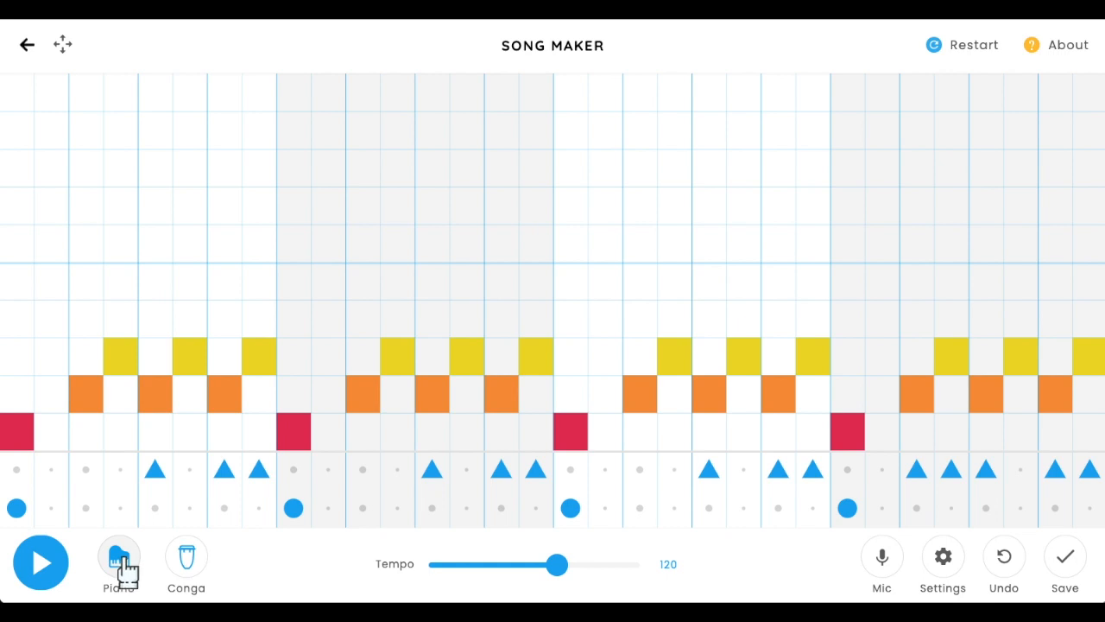
pyautogui.click(41, 574)
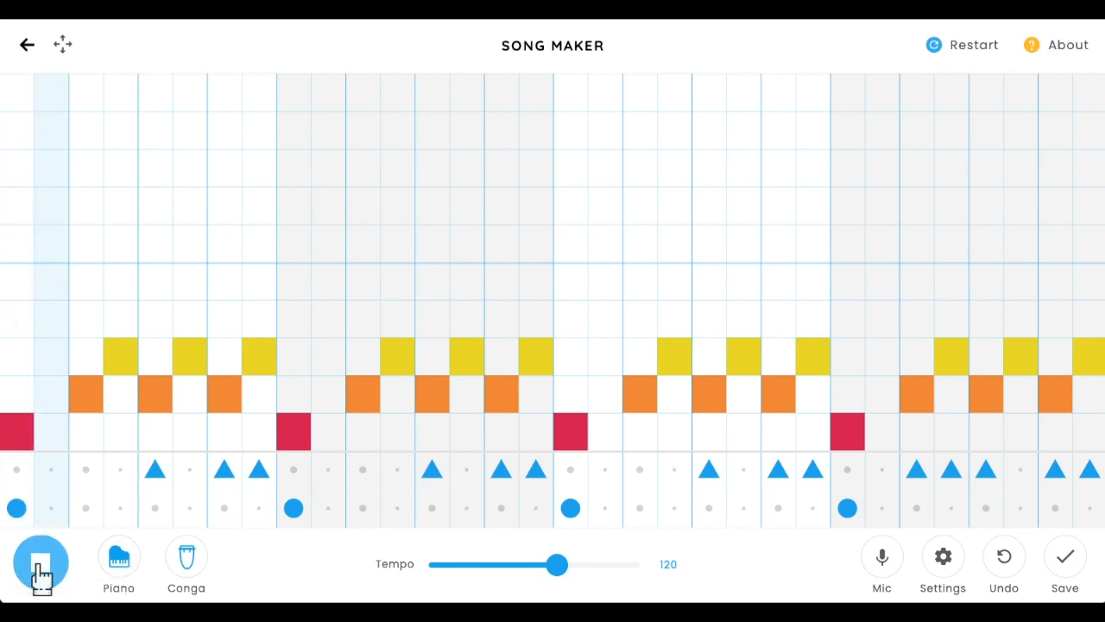
pyautogui.click(118, 566)
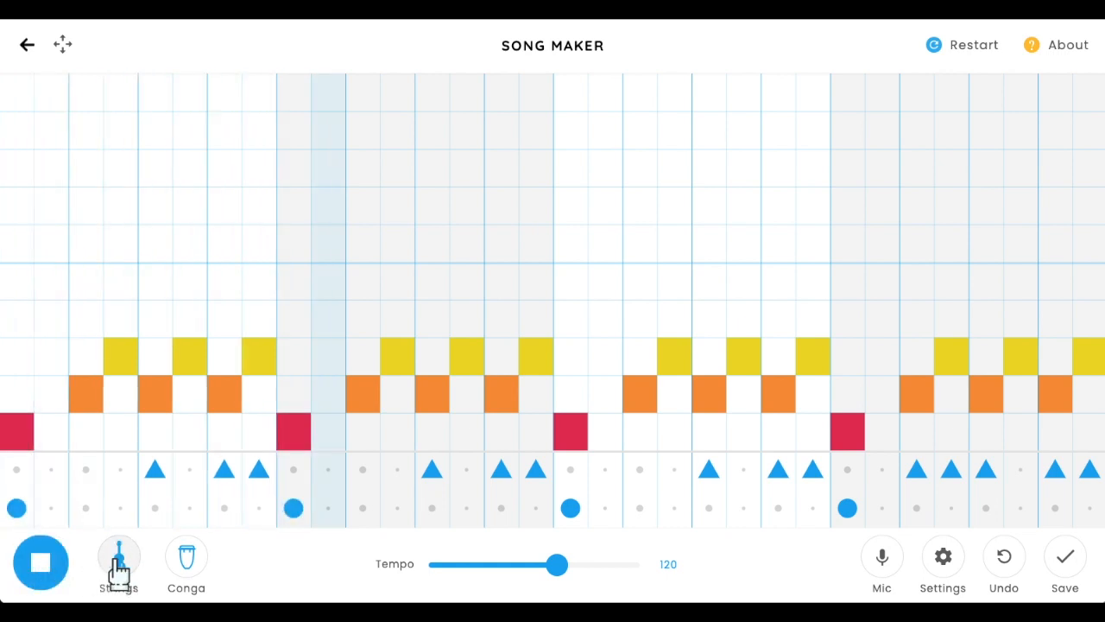
pyautogui.click(187, 561)
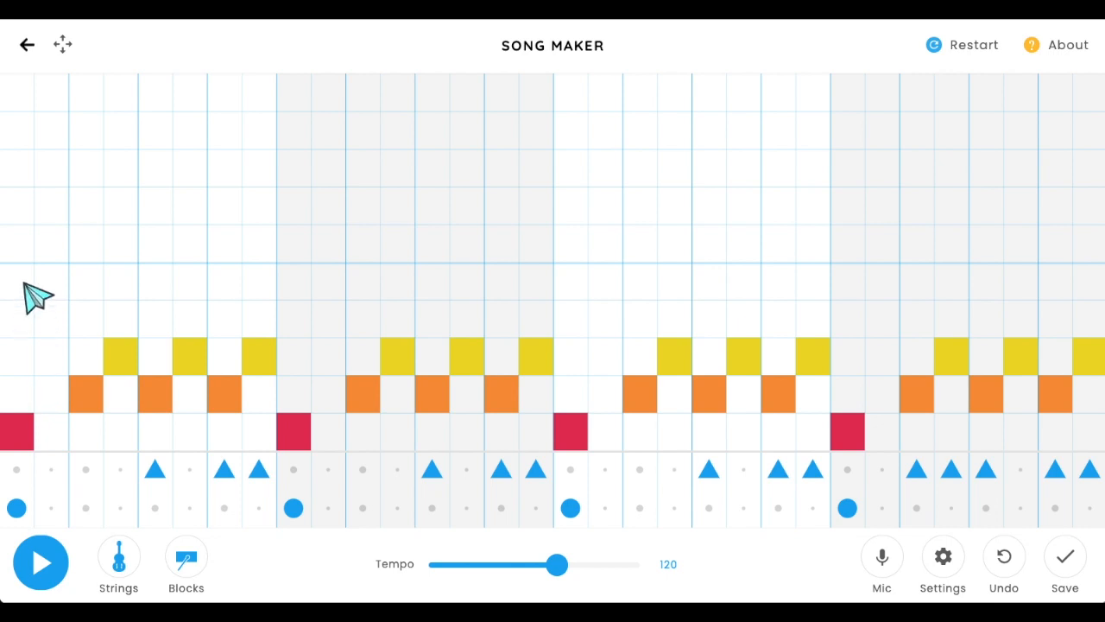
# - Add a high note at the start of bar one and three upper-row notes on the beats across bar one
pyautogui.click(23, 244)
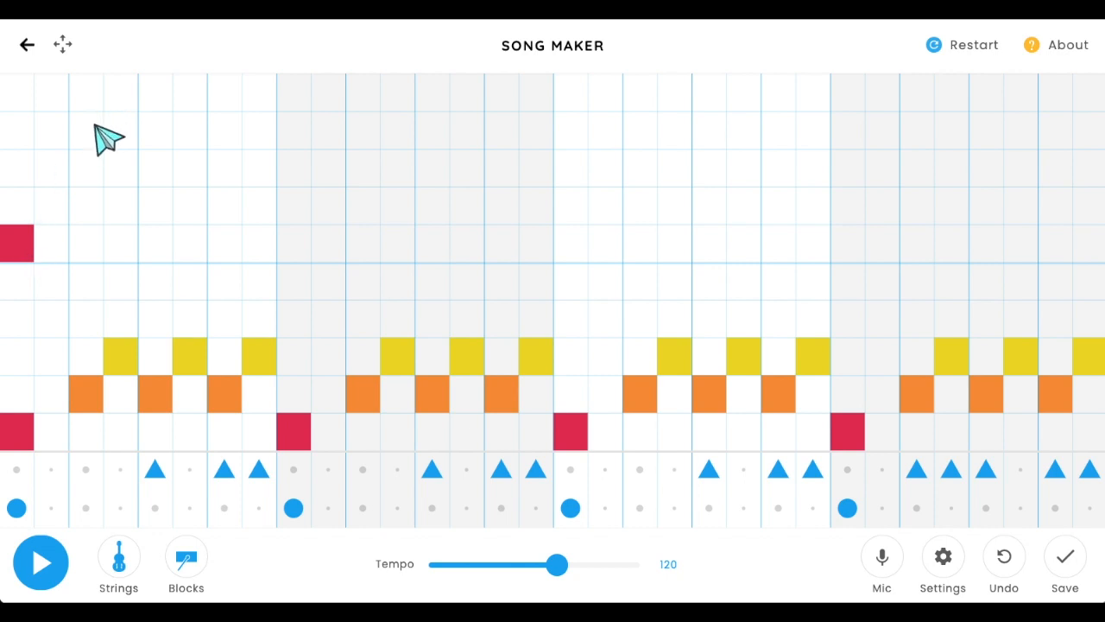
pyautogui.click(154, 129)
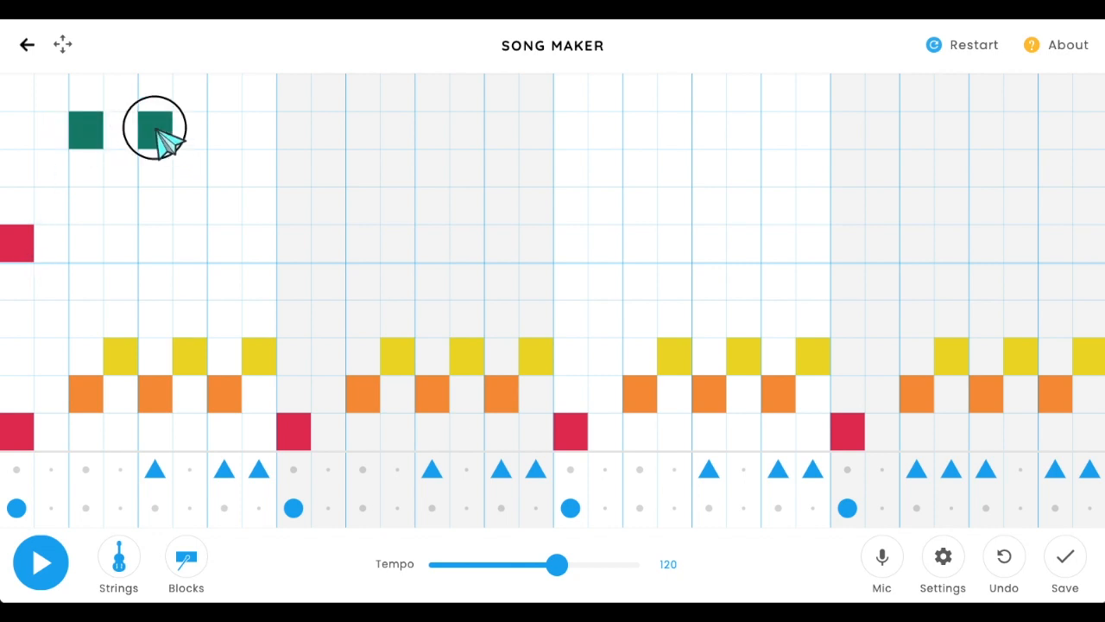
pyautogui.click(221, 137)
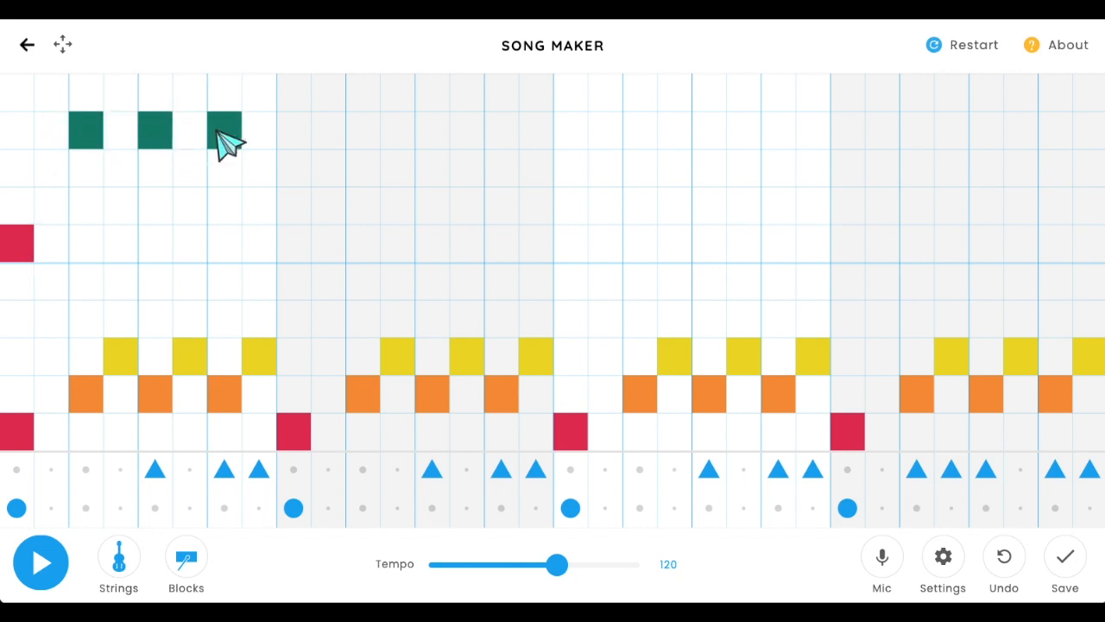
# - Add three top-row notes across bar two and a high note on bar two's downbeat, replacing a misplaced note
pyautogui.click(296, 208)
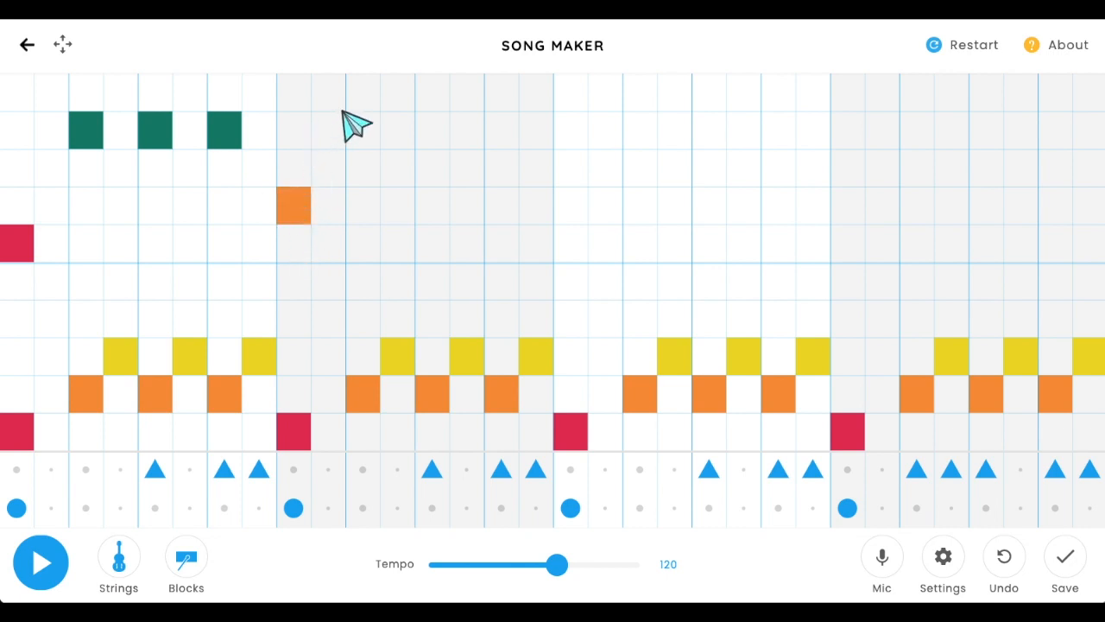
pyautogui.click(437, 102)
pyautogui.click(506, 102)
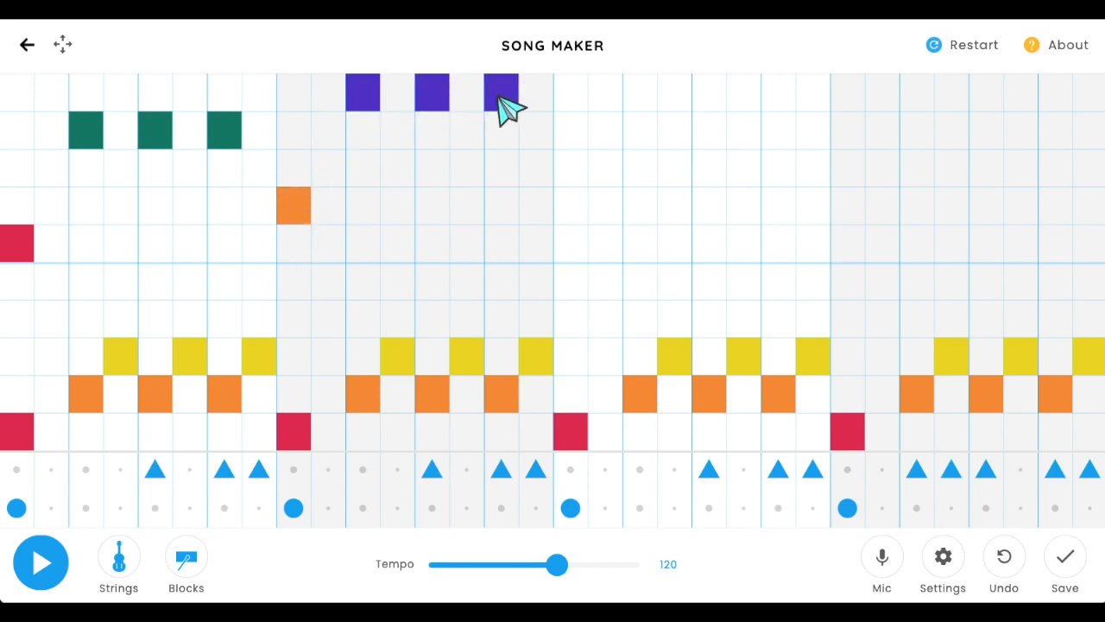
pyautogui.click(296, 207)
pyautogui.click(296, 245)
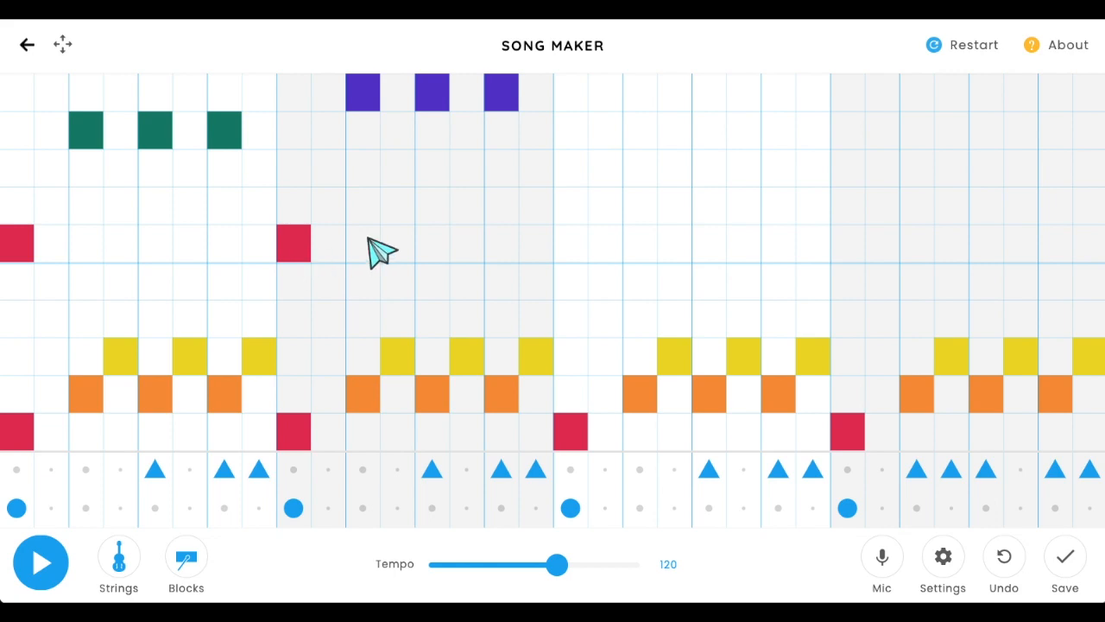
# - Add a high note on bar three's downbeat and three upper-row notes on the beats across bar three
pyautogui.click(568, 244)
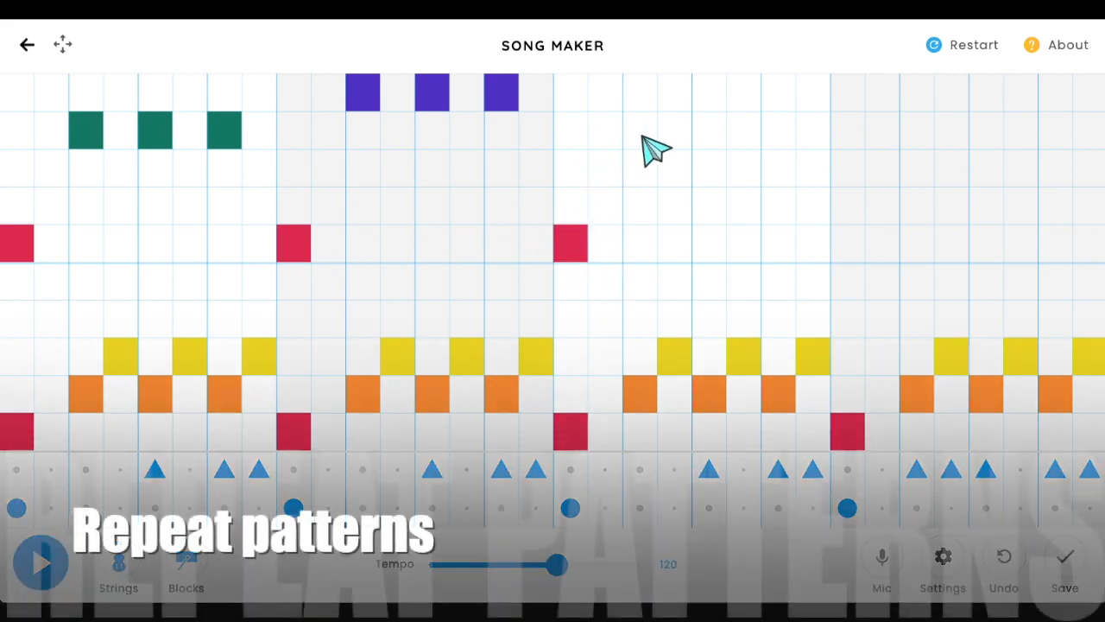
pyautogui.click(646, 137)
pyautogui.click(715, 138)
pyautogui.click(782, 137)
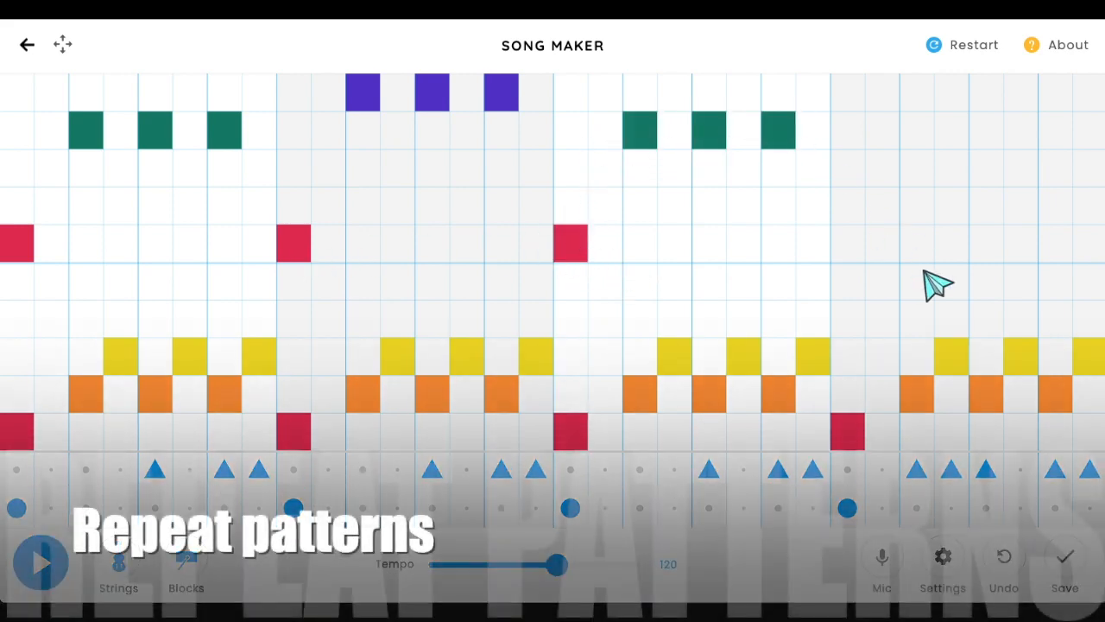
# - Fill bar four with a high downbeat note, a top-row note, an upper-row note and a higher note near the end
pyautogui.click(850, 248)
pyautogui.click(920, 95)
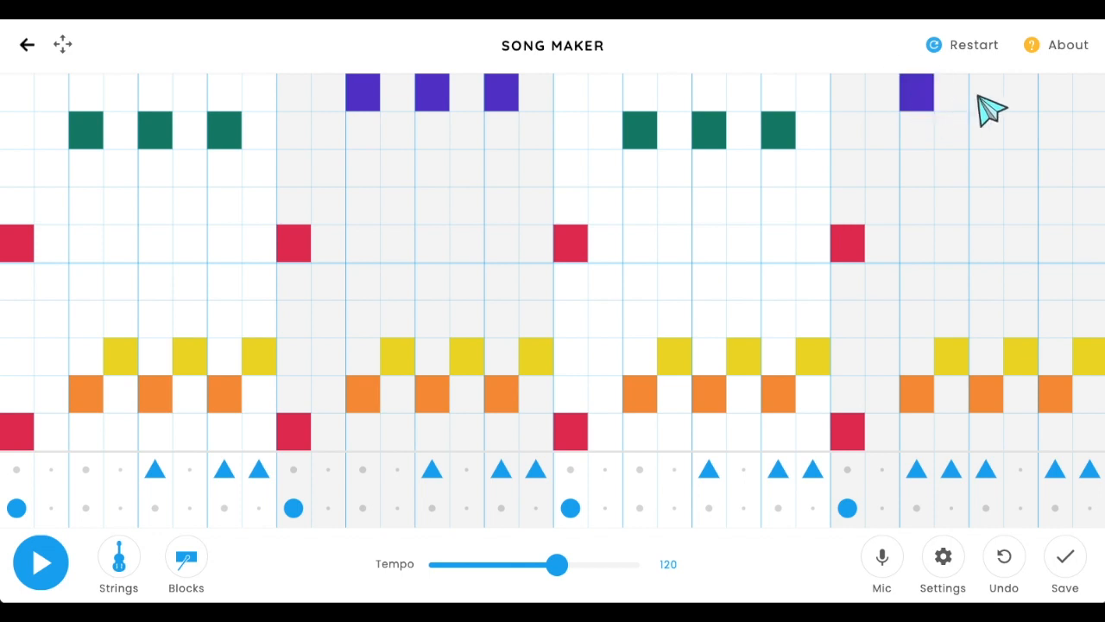
pyautogui.click(991, 140)
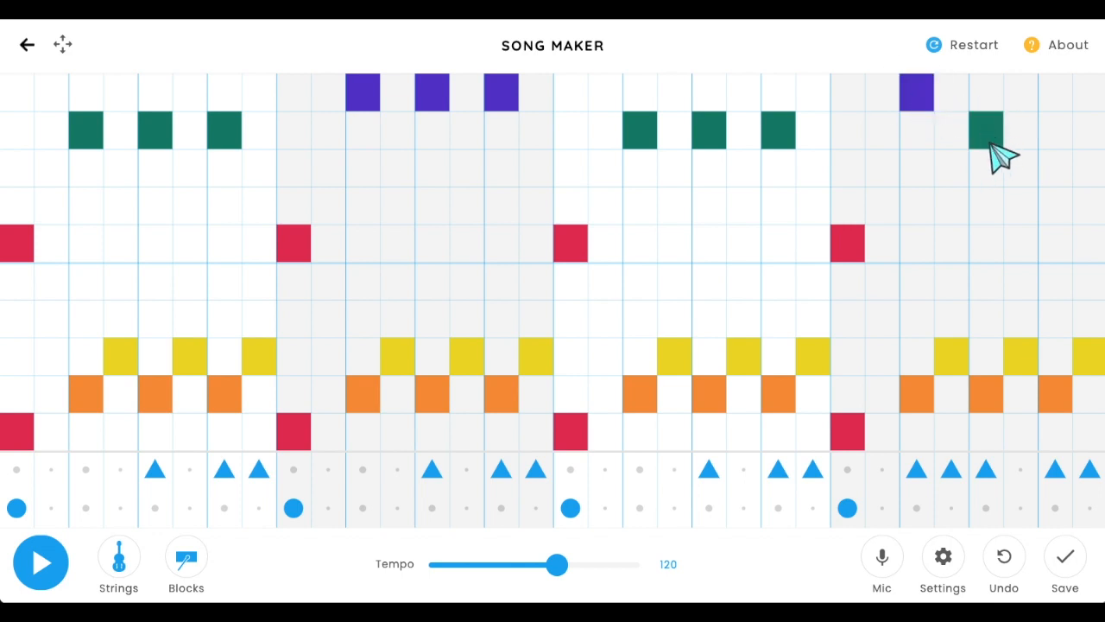
pyautogui.click(1061, 172)
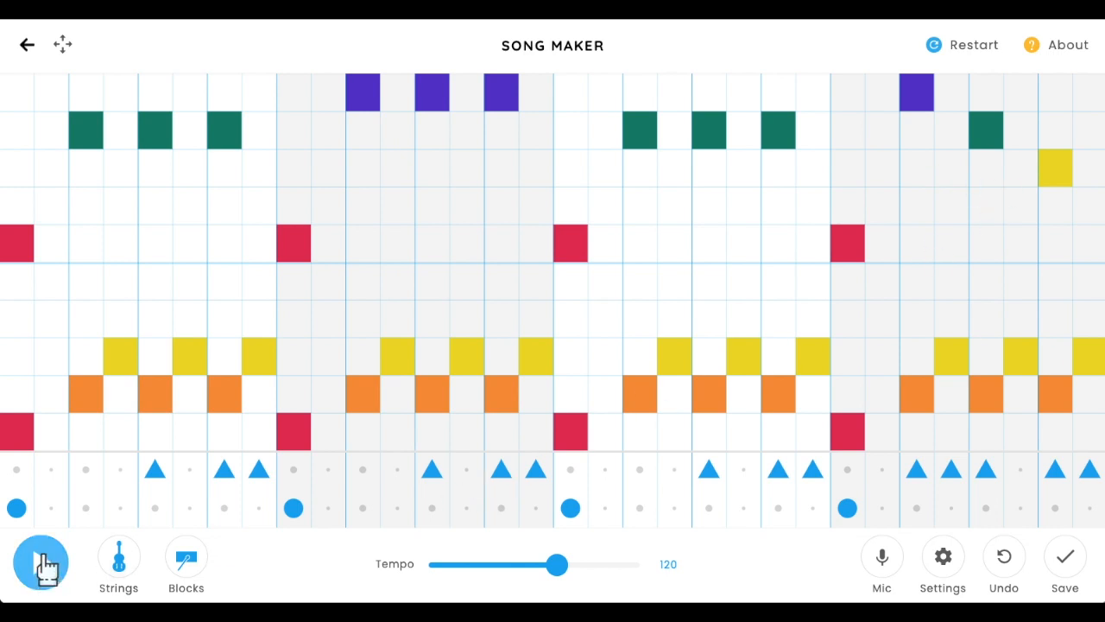
# - Play the song and switch the percussion instrument to Kit
pyautogui.click(43, 563)
pyautogui.click(186, 566)
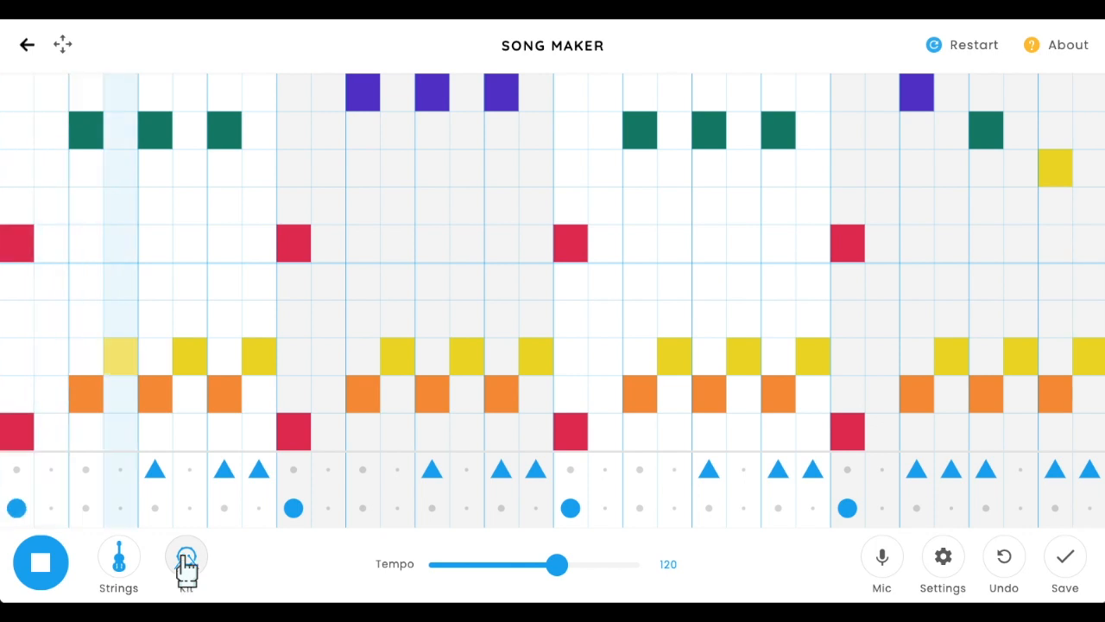
pyautogui.click(261, 169)
pyautogui.click(262, 168)
pyautogui.click(264, 95)
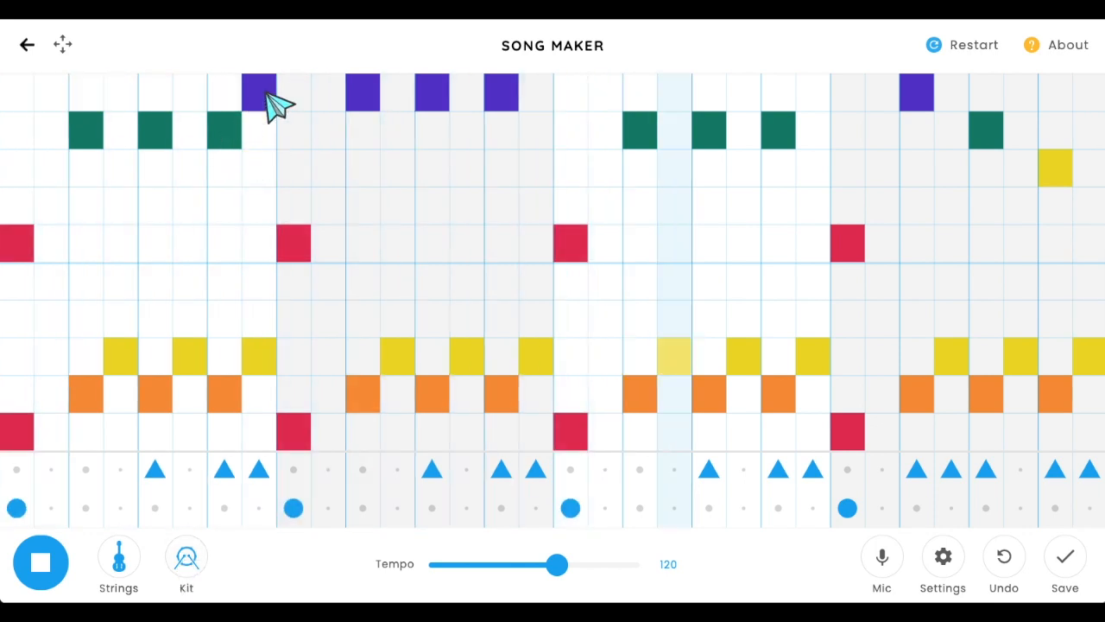
pyautogui.click(264, 97)
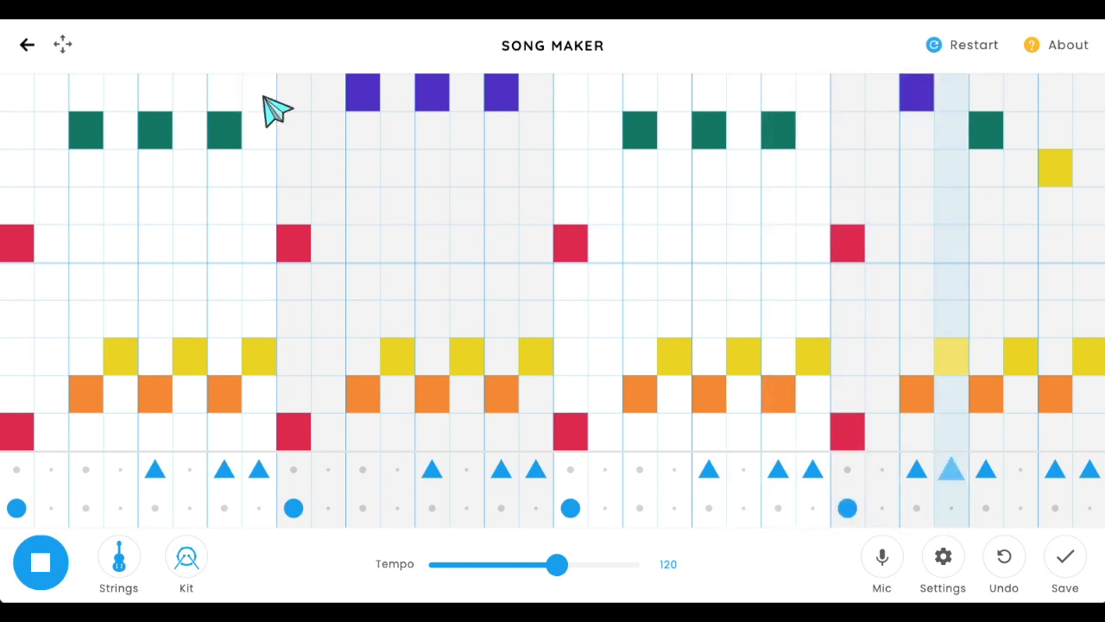
# - Stop playback, save the song and copy its share link
pyautogui.click(42, 561)
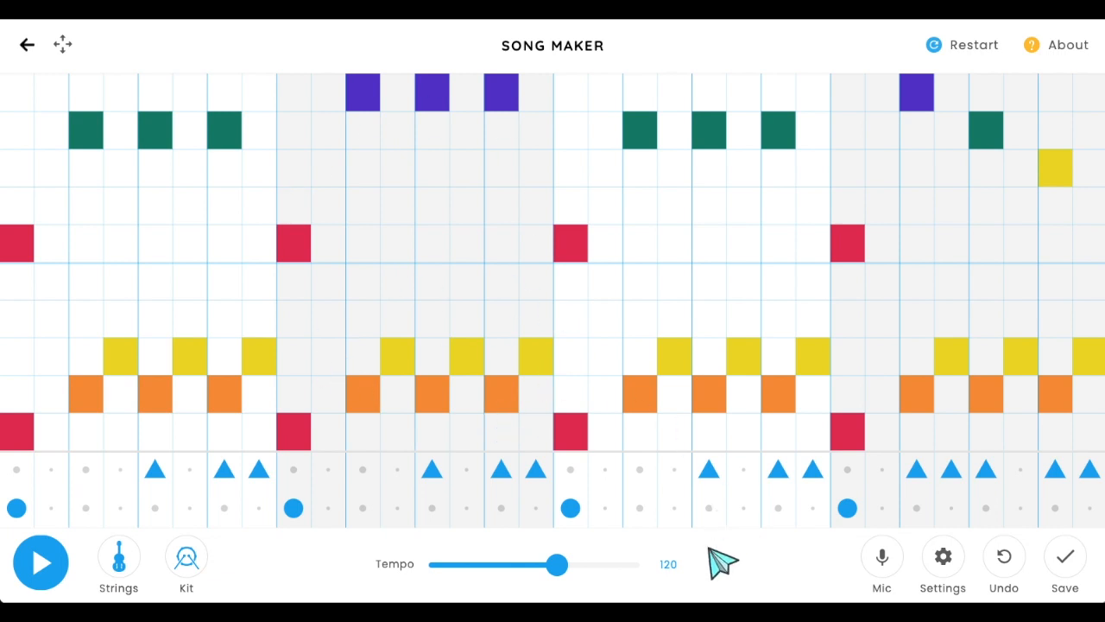
pyautogui.click(1070, 559)
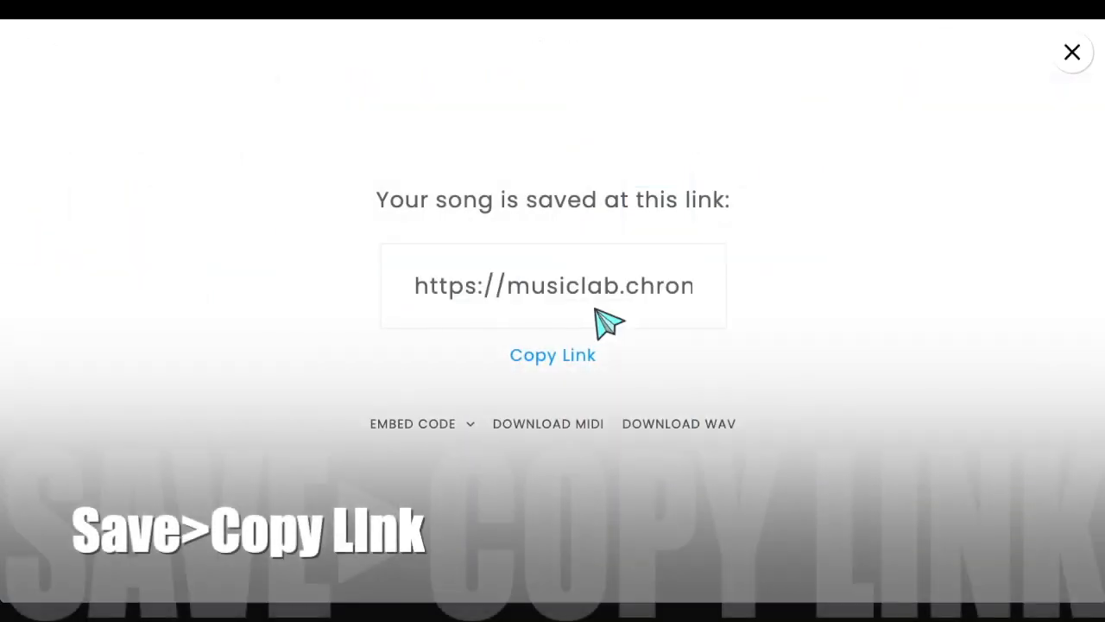
pyautogui.doubleClick(627, 283)
pyautogui.tripleClick(628, 281)
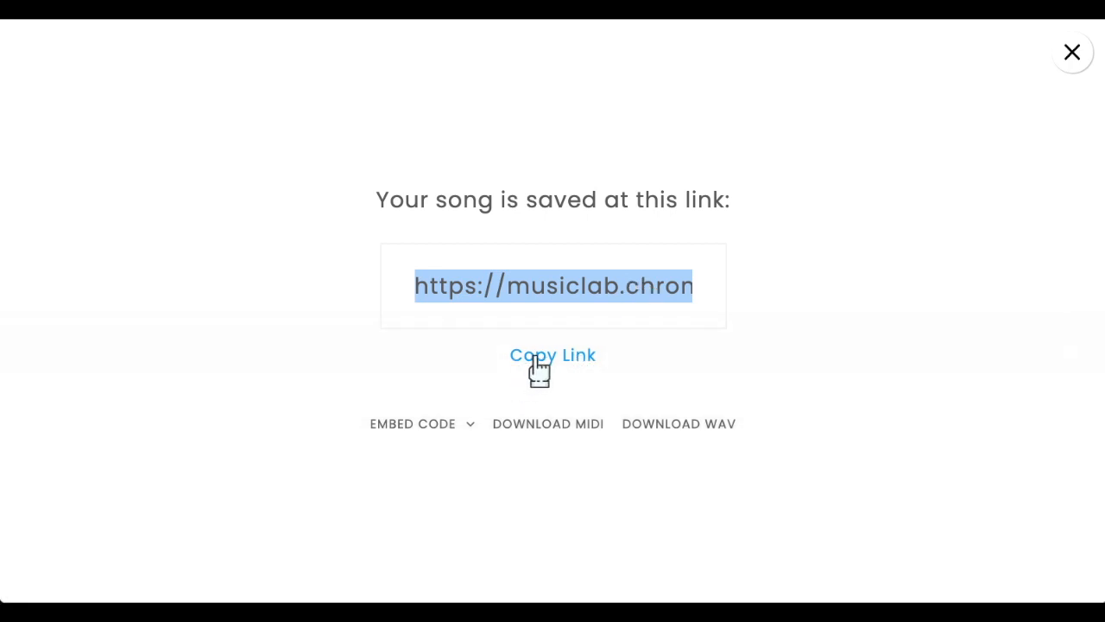
pyautogui.click(535, 356)
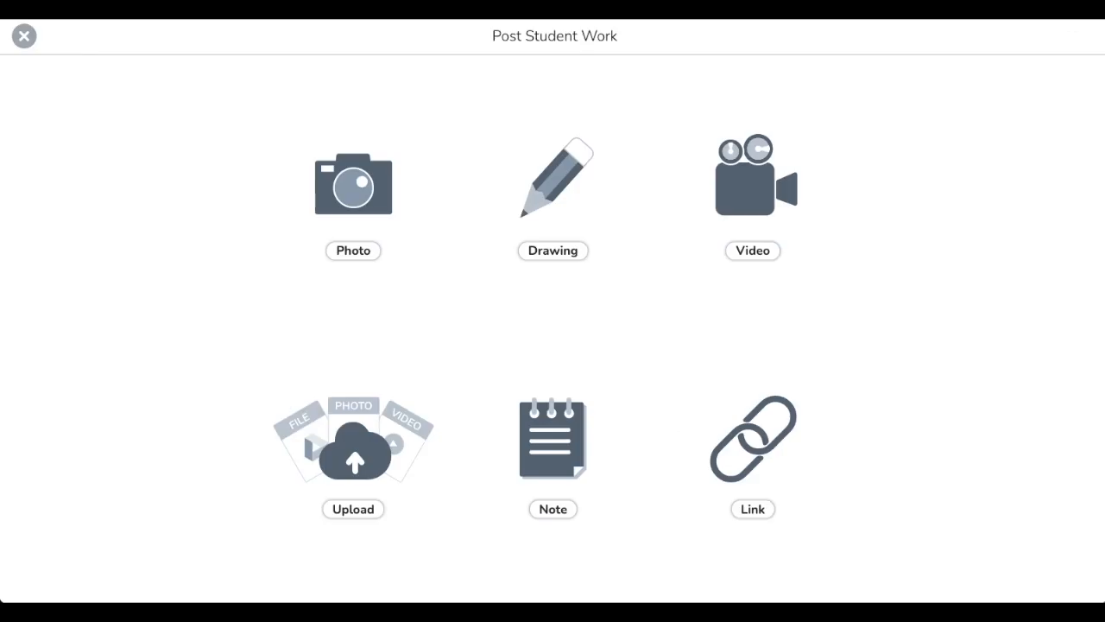
# - In the Post Student Work tool, create a Link post with the copied song URL
pyautogui.click(773, 449)
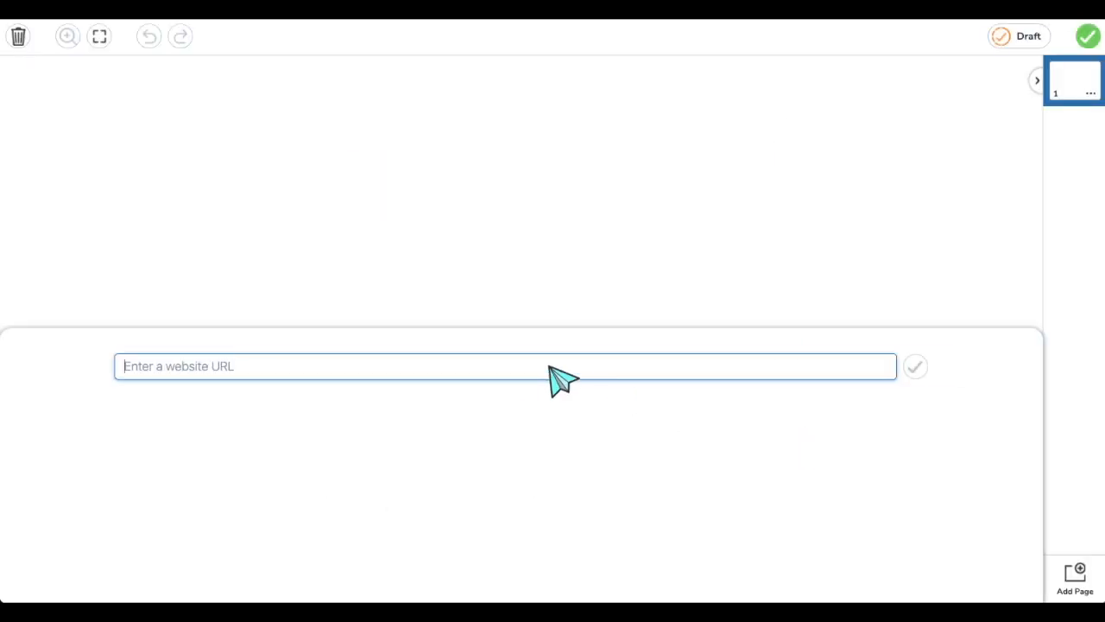
pyautogui.hotkey('ctrl', 'v')
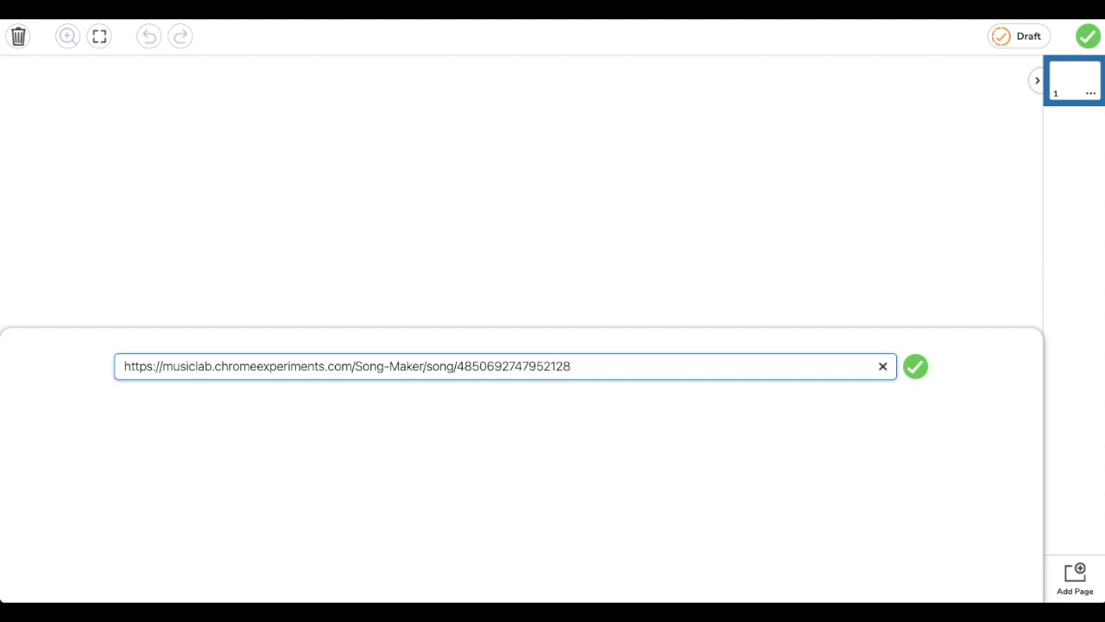
pyautogui.click(917, 367)
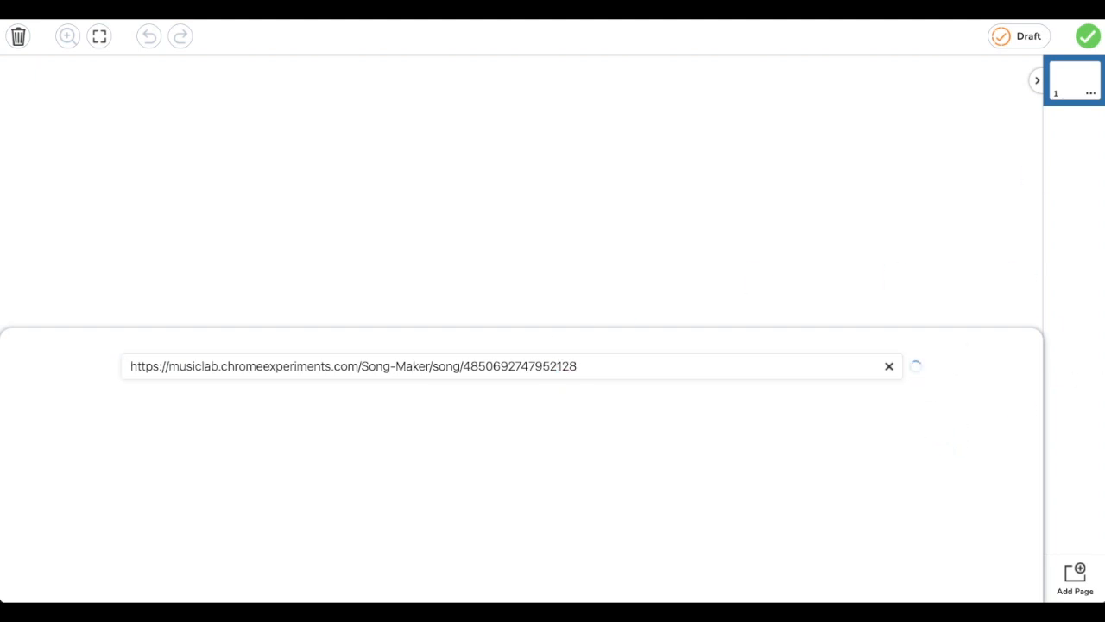